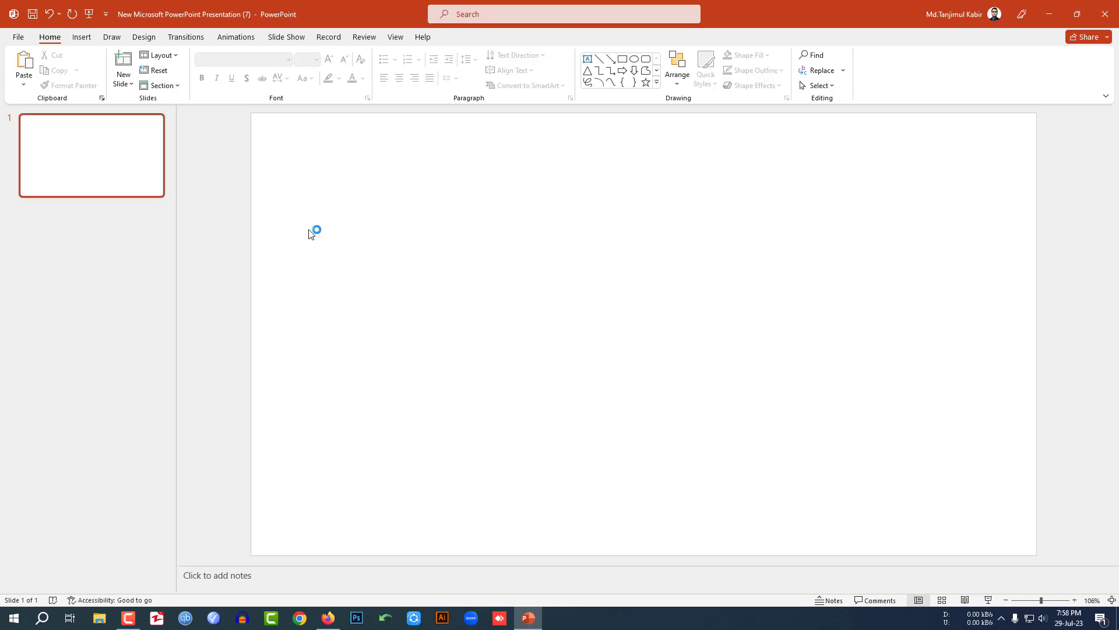
# Step: Draw a large oval circle on the slide
pyautogui.click(82, 38)
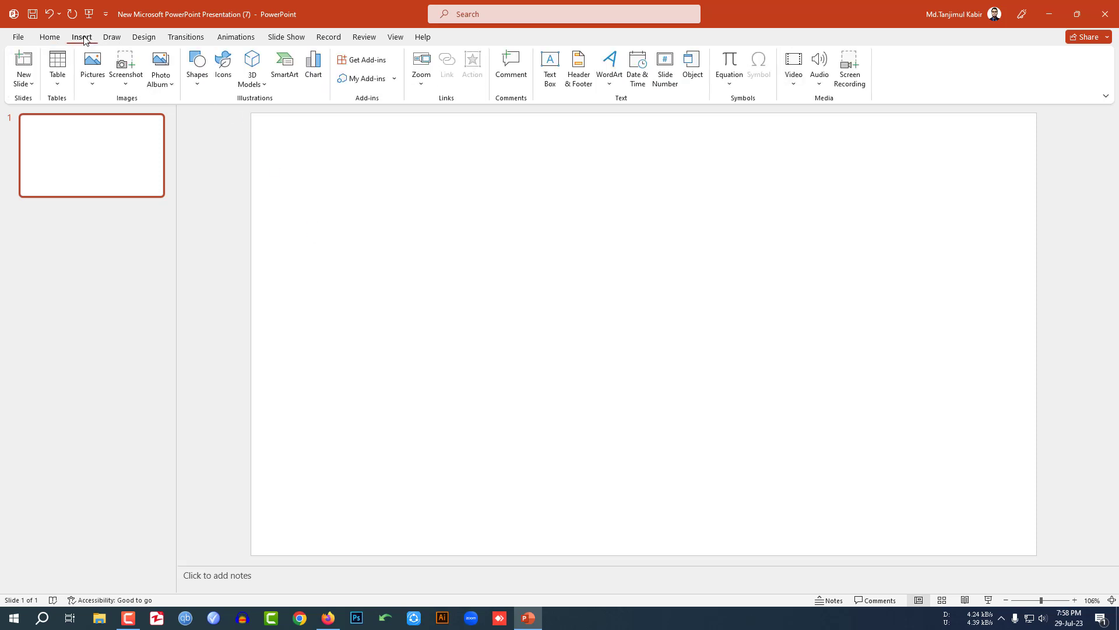
pyautogui.click(196, 84)
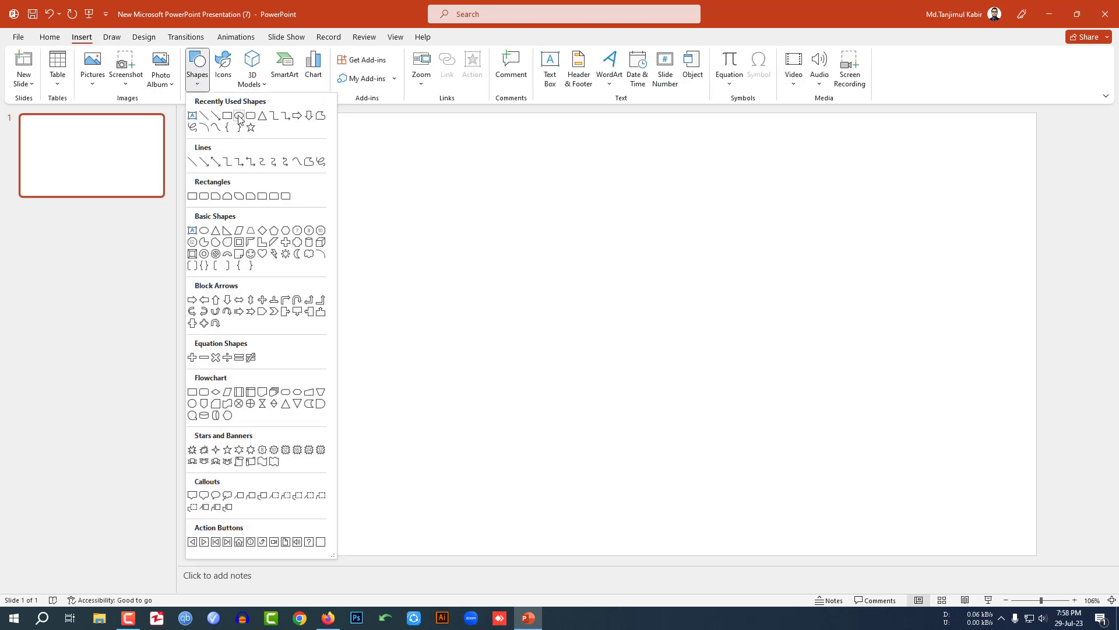
pyautogui.click(239, 116)
pyautogui.moveTo(528, 236); pyautogui.dragTo(690, 412)
# Step: Size the circle to 4.5" by 4.5" and move it to the slide centre
pyautogui.click(959, 59)
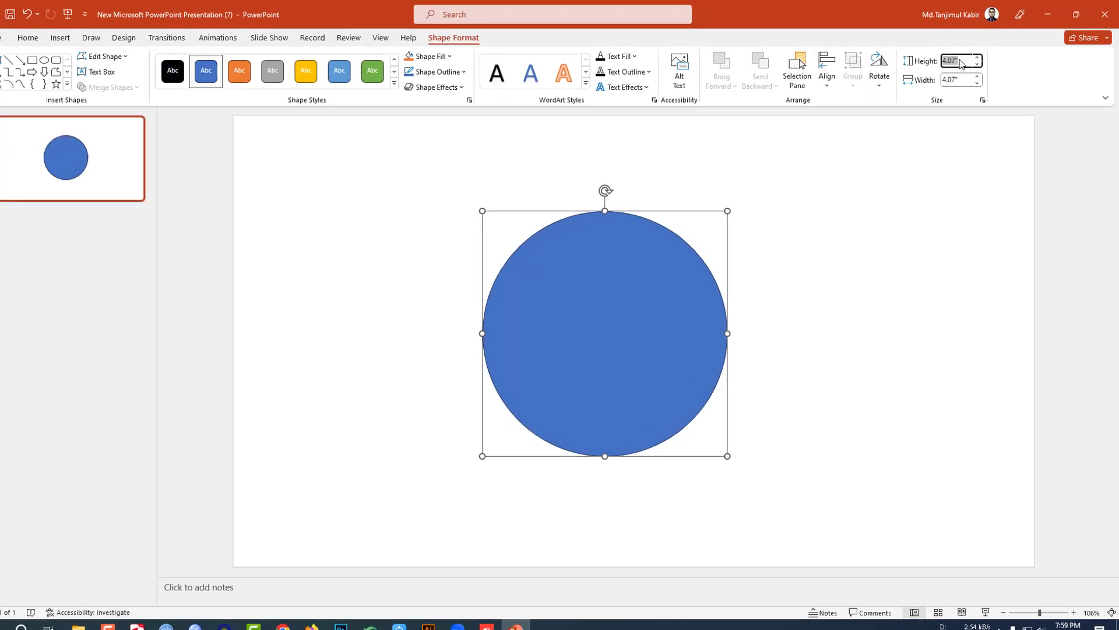
pyautogui.write('4')
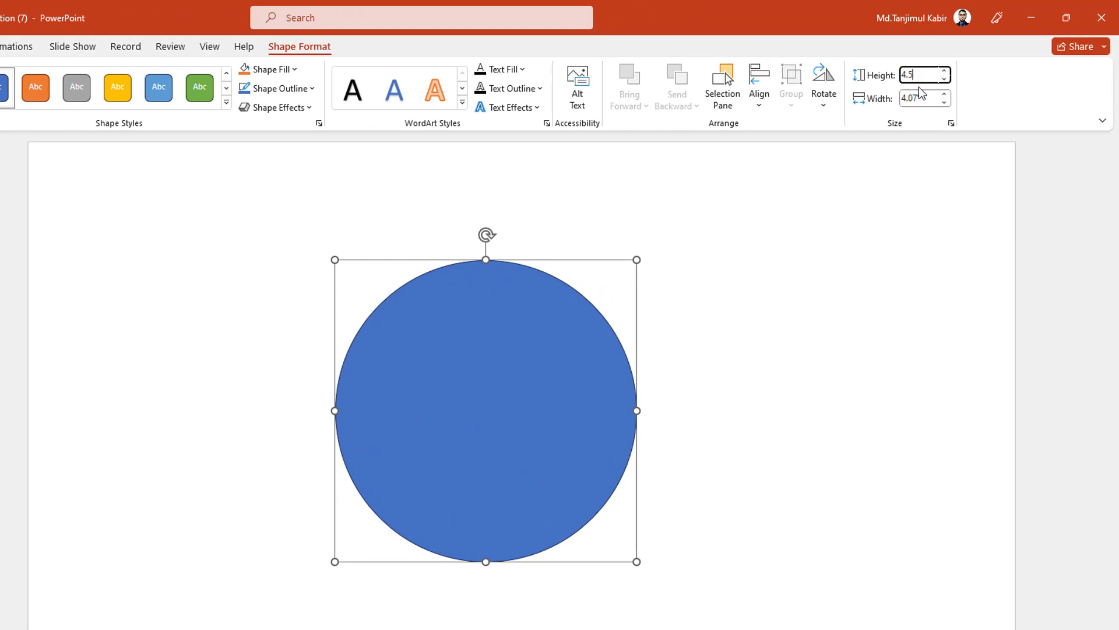
pyautogui.write('.5')
pyautogui.press('Return')
pyautogui.moveTo(476, 406); pyautogui.dragTo(518, 419)
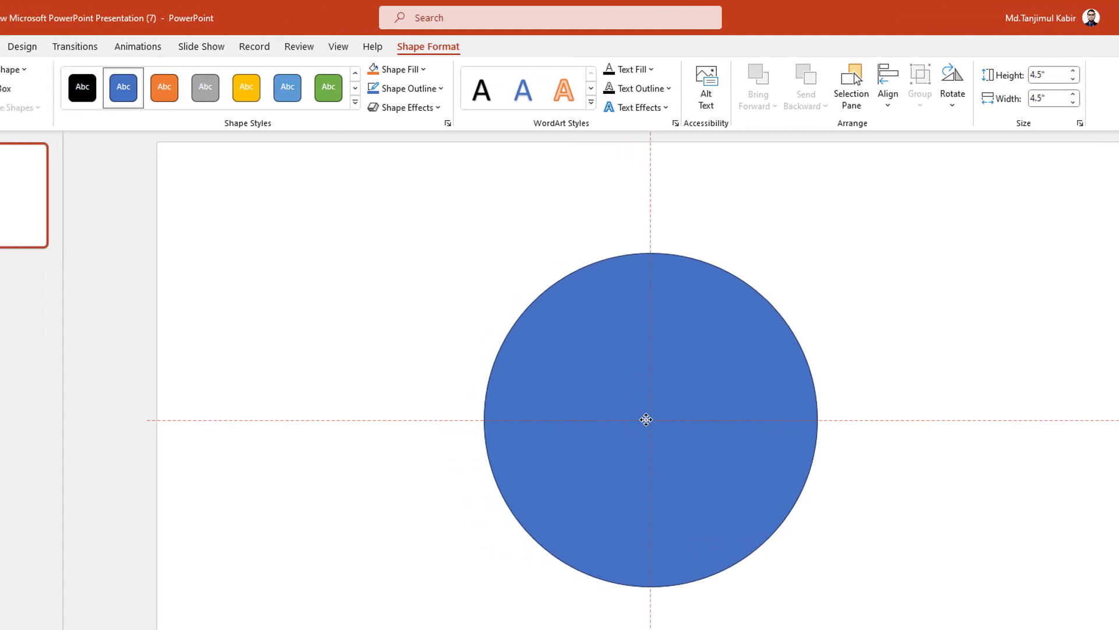
pyautogui.click(421, 69)
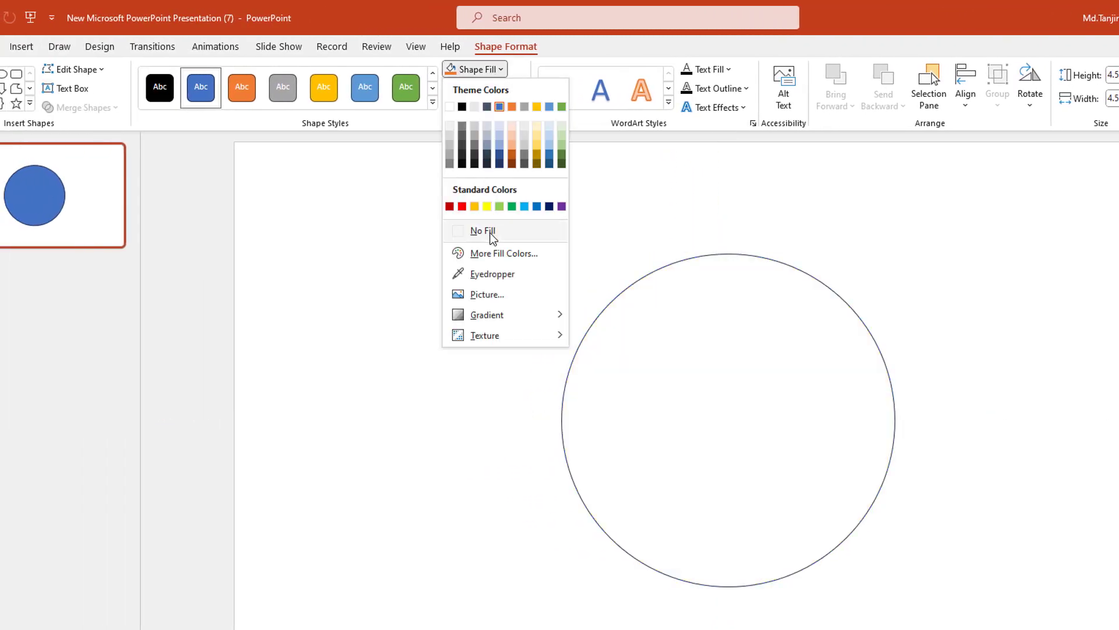
# Step: Remove the circle's fill and give it a black 2¼ pt outline
pyautogui.click(490, 233)
pyautogui.click(512, 90)
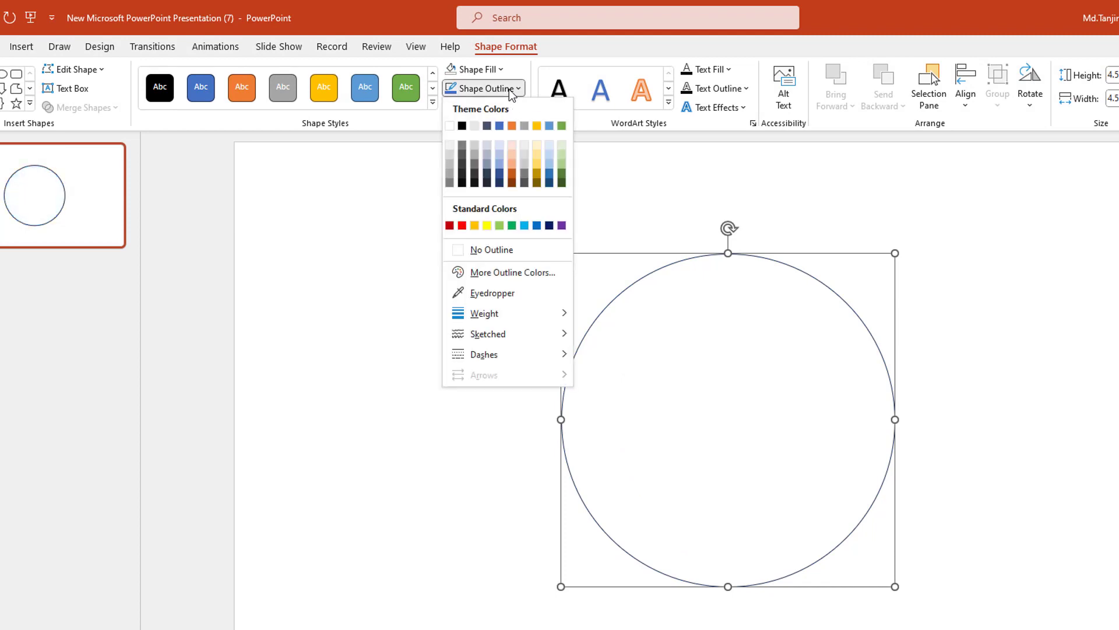
pyautogui.click(462, 127)
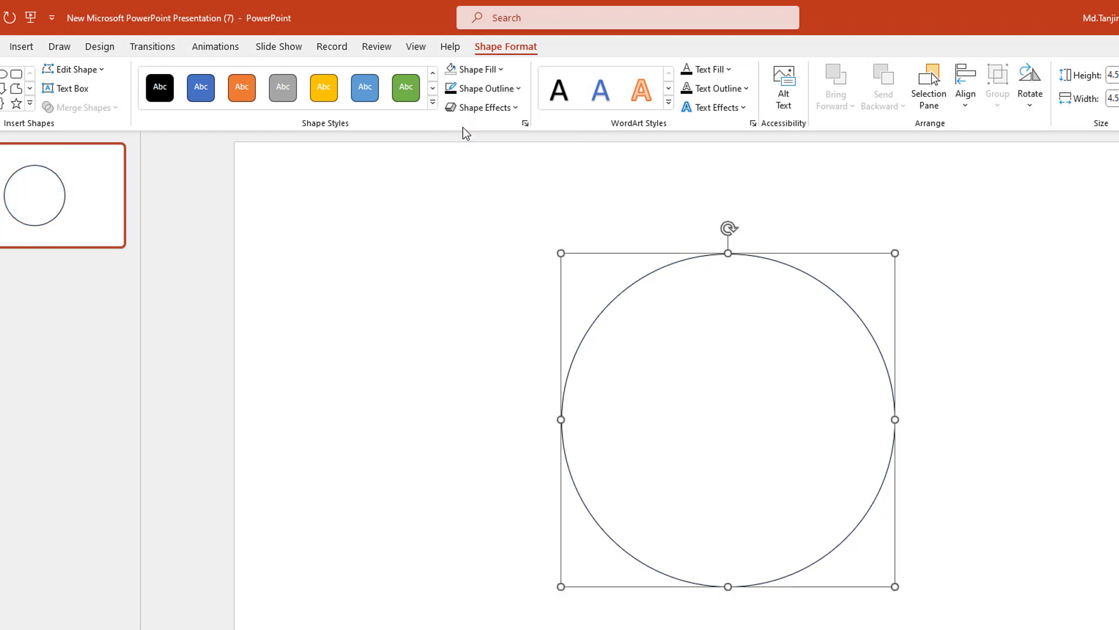
pyautogui.click(519, 90)
pyautogui.moveTo(510, 312)
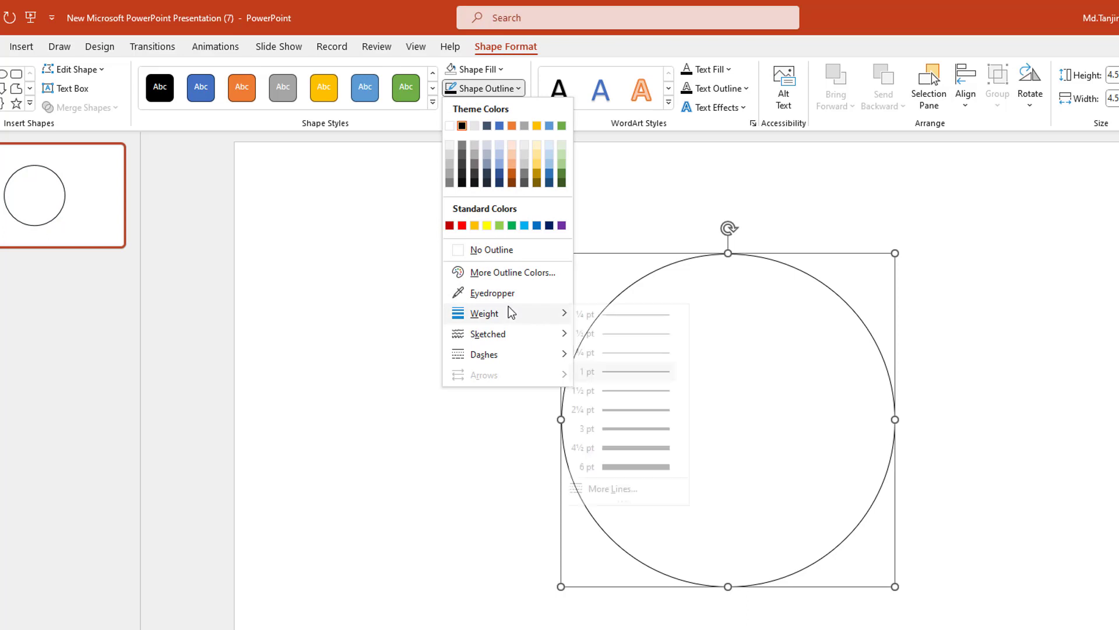
pyautogui.click(636, 410)
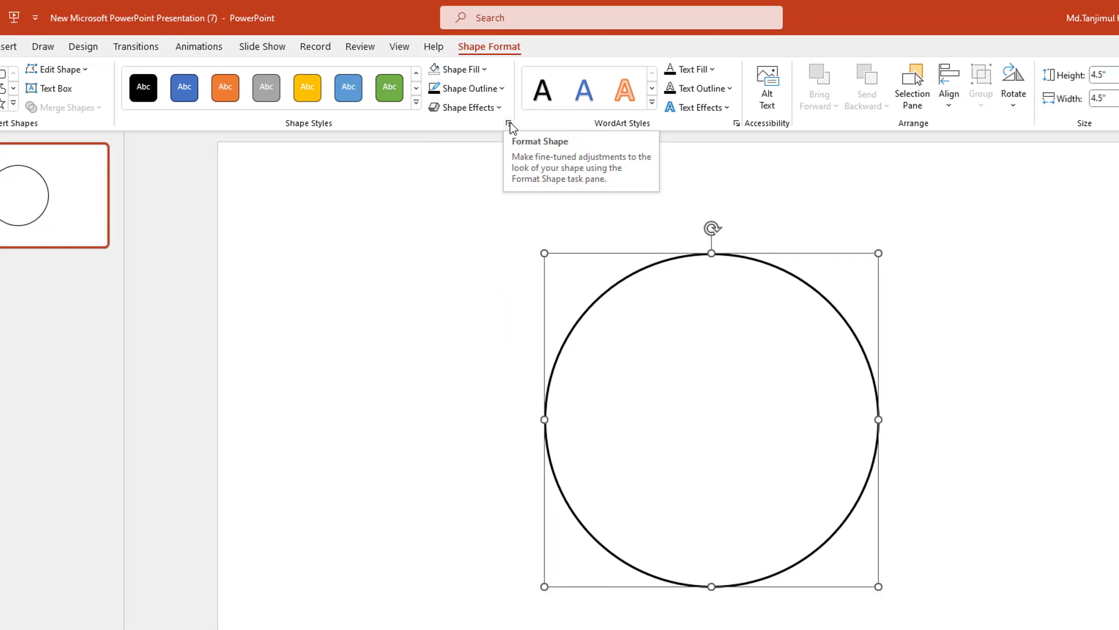
# Step: Make the circle's outline dashed in the Format Shape pane's line settings
pyautogui.click(525, 123)
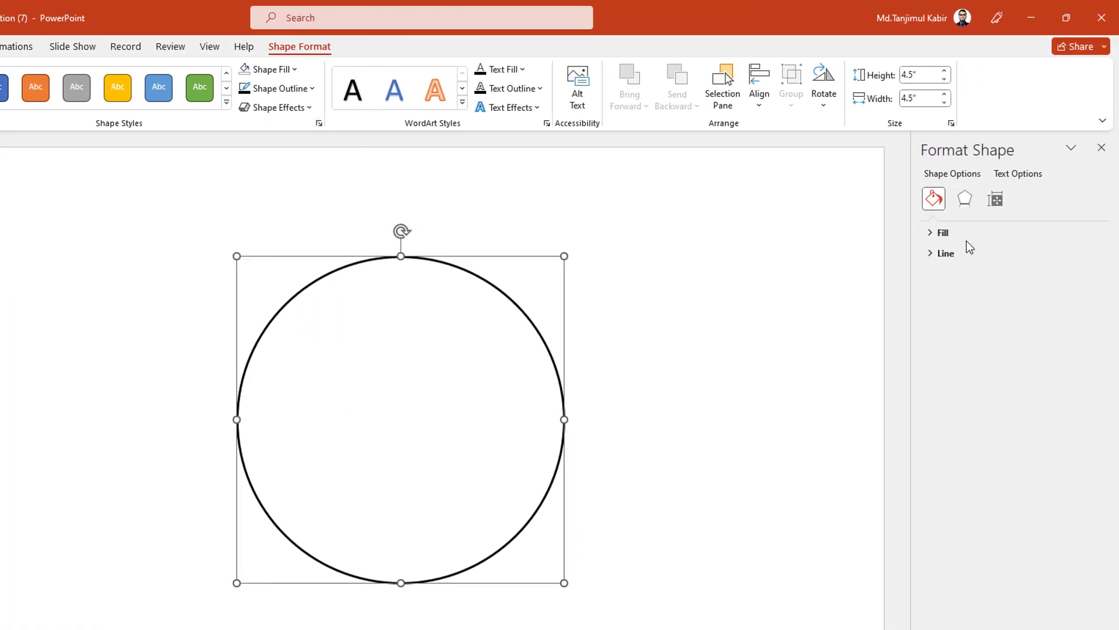
pyautogui.click(958, 253)
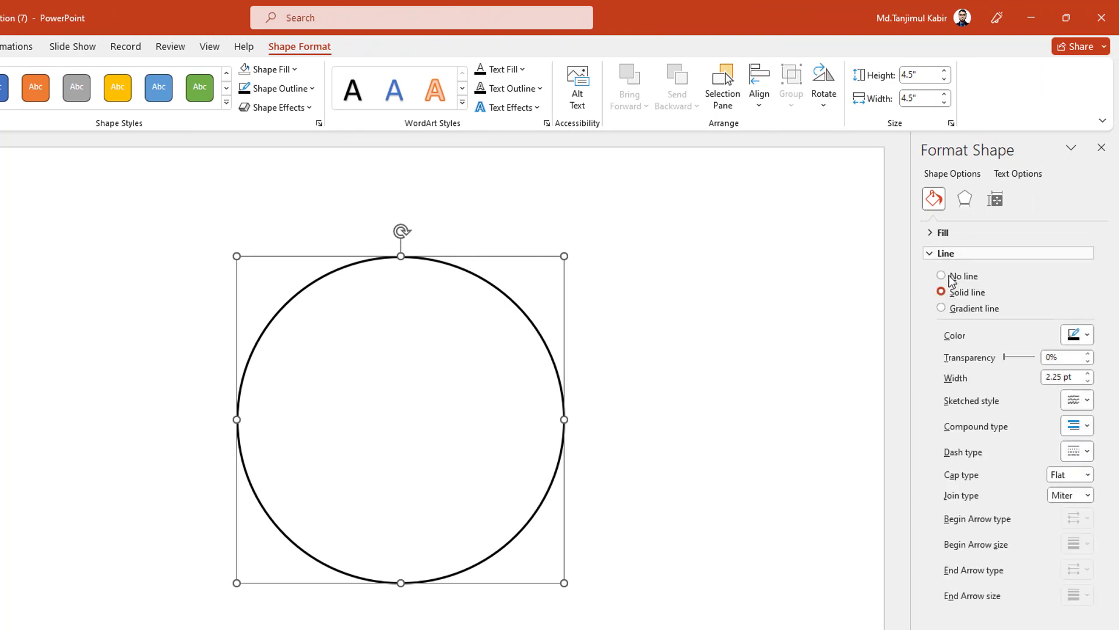
pyautogui.click(1088, 452)
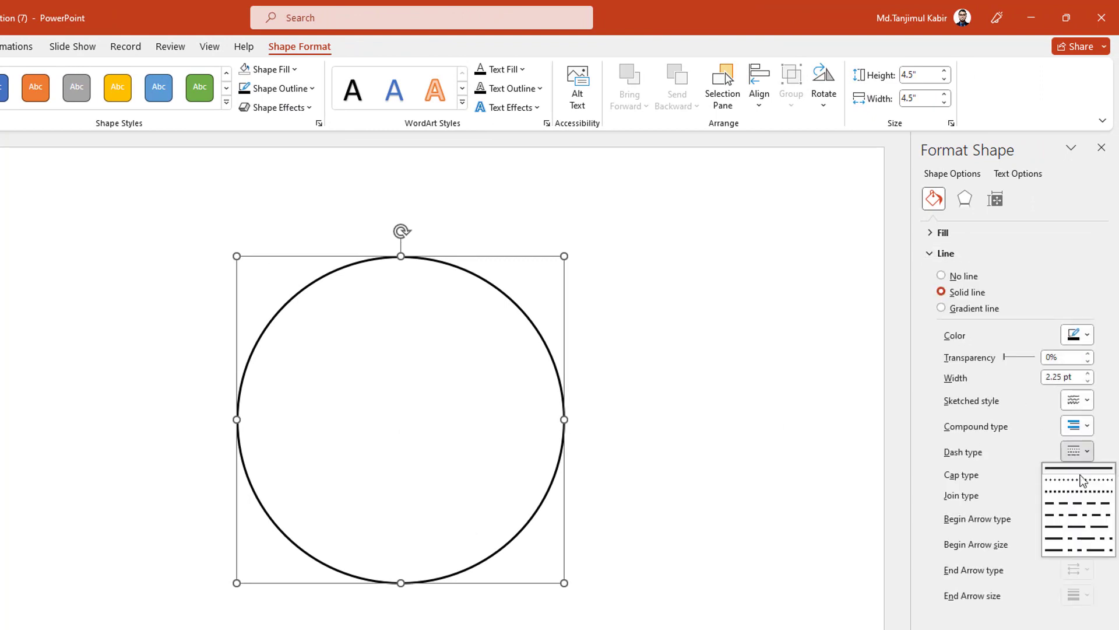
pyautogui.click(1076, 489)
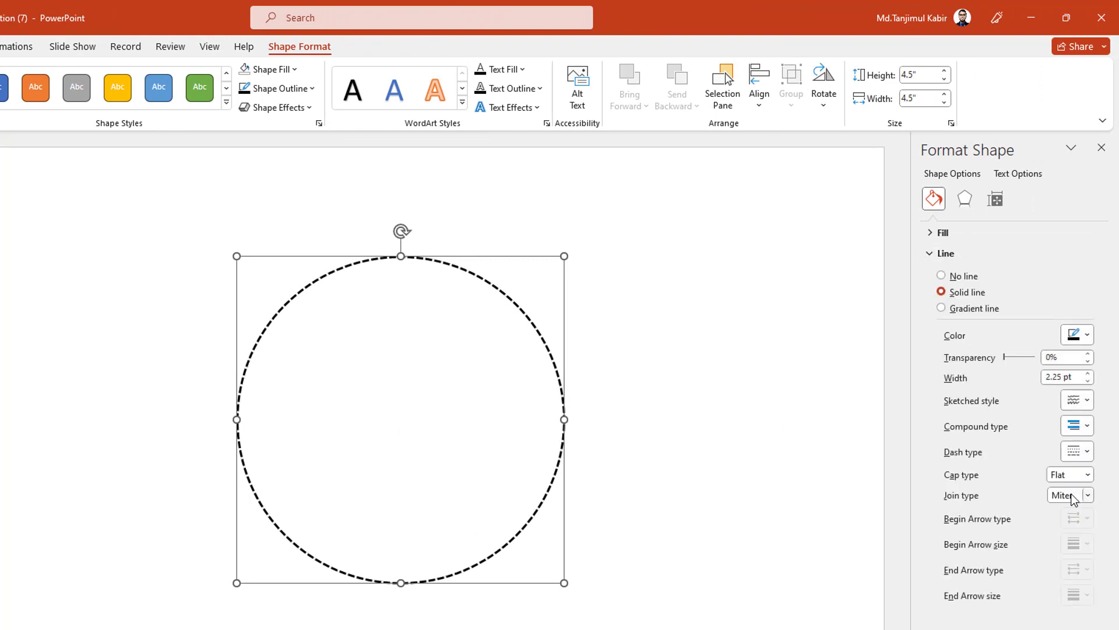
pyautogui.click(705, 460)
# Step: Draw a rounded rectangle over the top of the circle and remove its outline
pyautogui.click(49, 52)
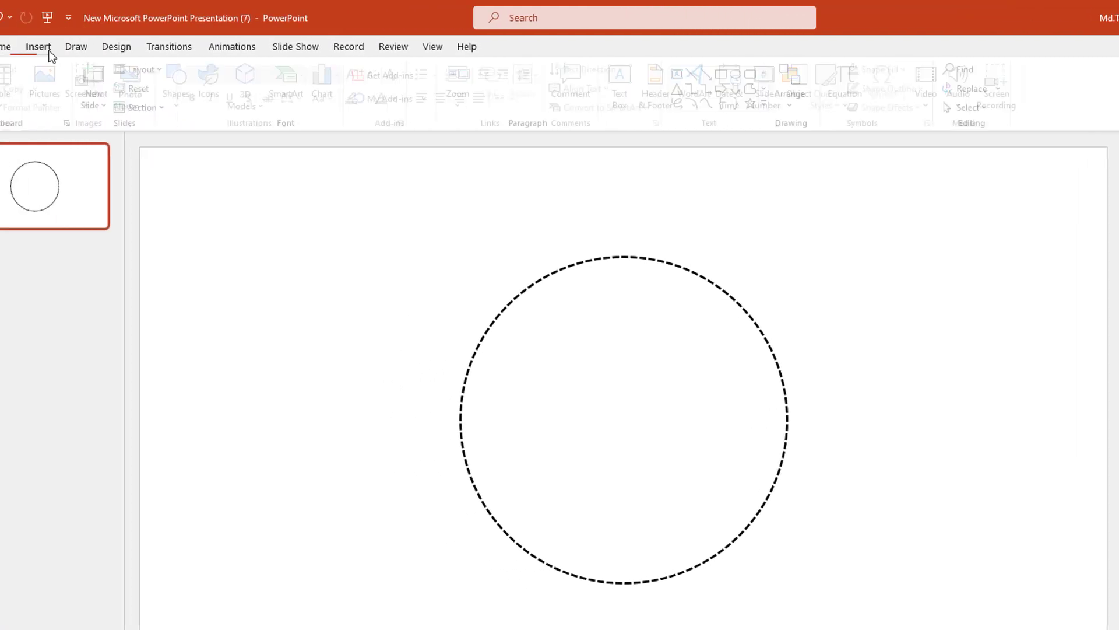
pyautogui.click(184, 93)
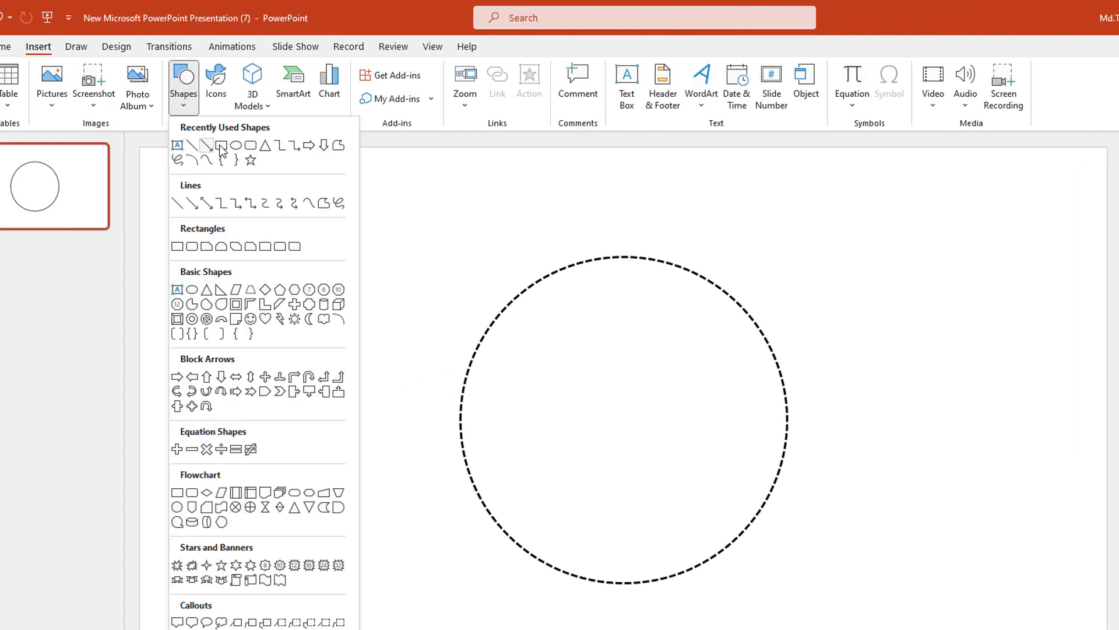
pyautogui.click(250, 145)
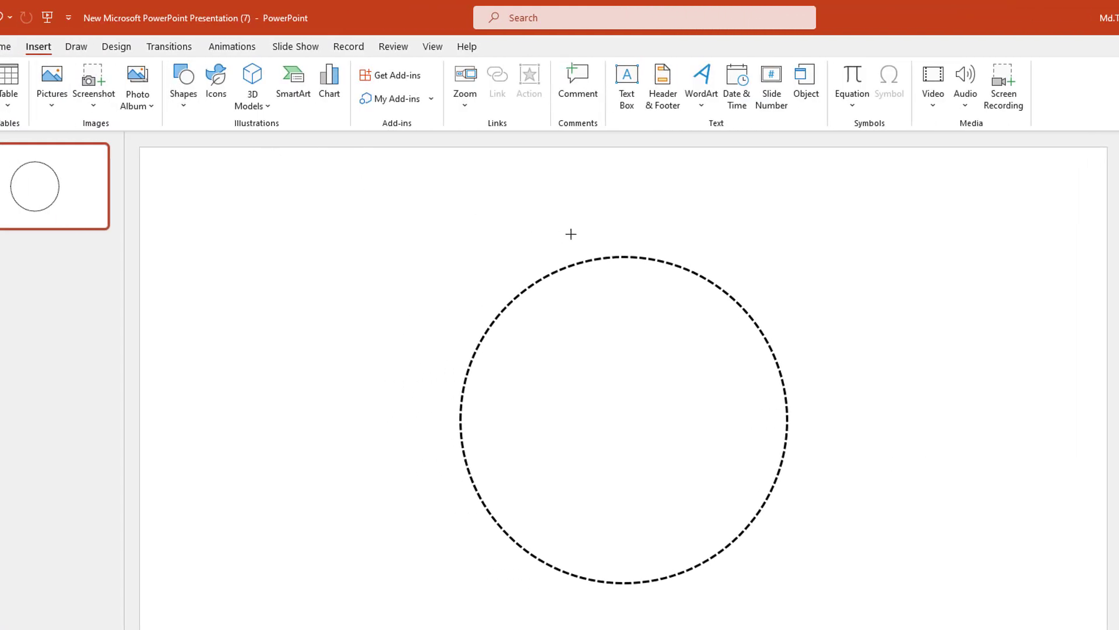
pyautogui.moveTo(565, 216); pyautogui.dragTo(646, 283)
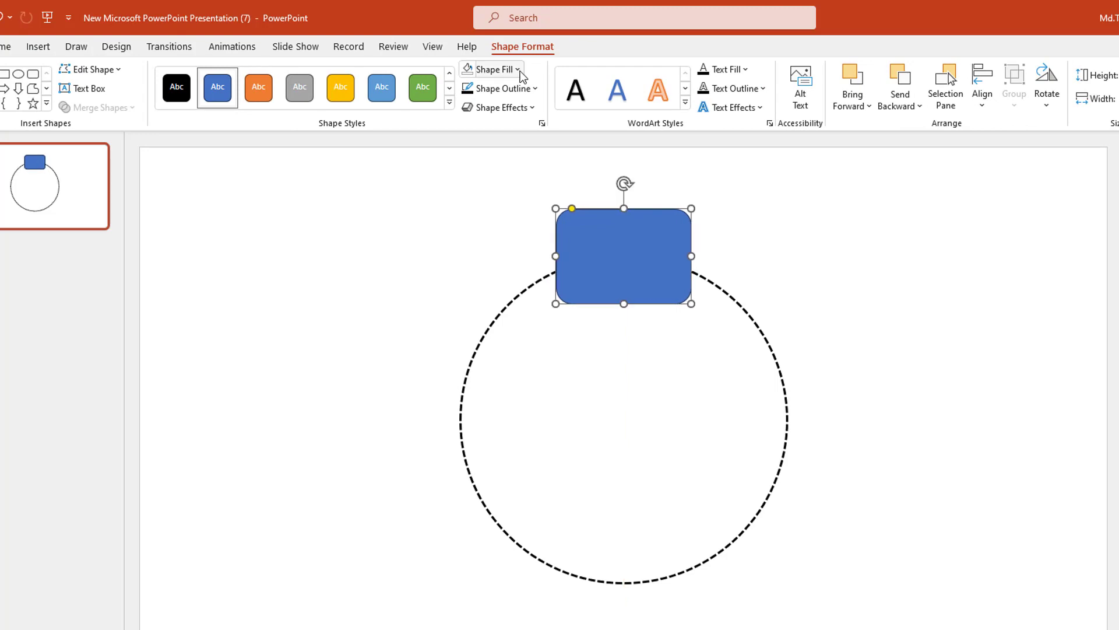
pyautogui.click(502, 88)
pyautogui.click(490, 249)
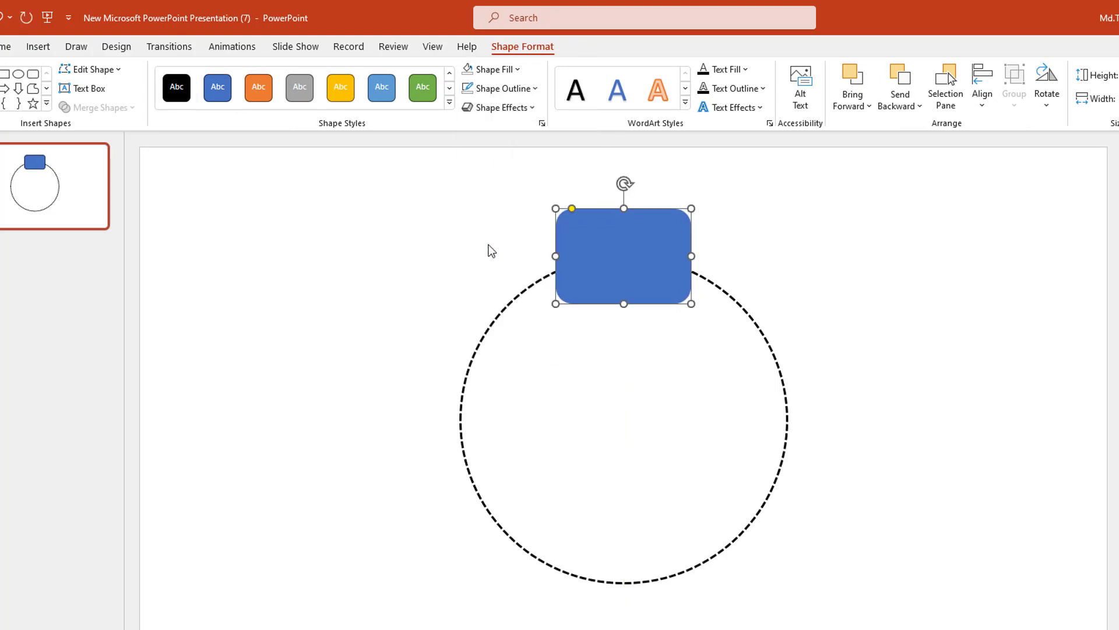
pyautogui.rightClick(649, 238)
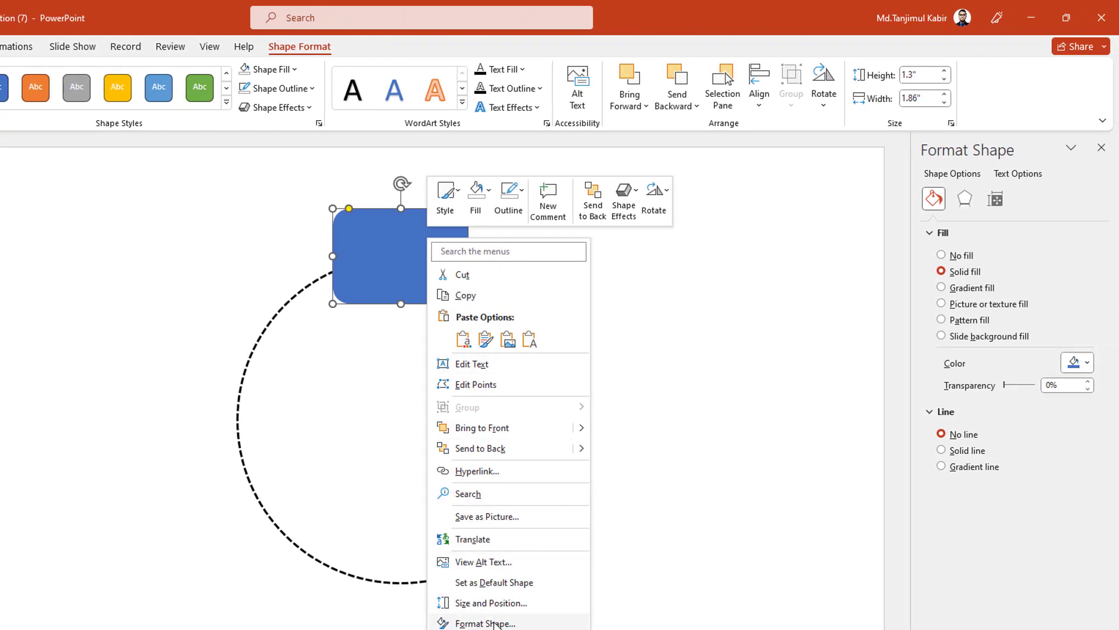
# Step: Give the top rectangle a gold preset gradient at 45° with the middle stop at 78%
pyautogui.click(495, 623)
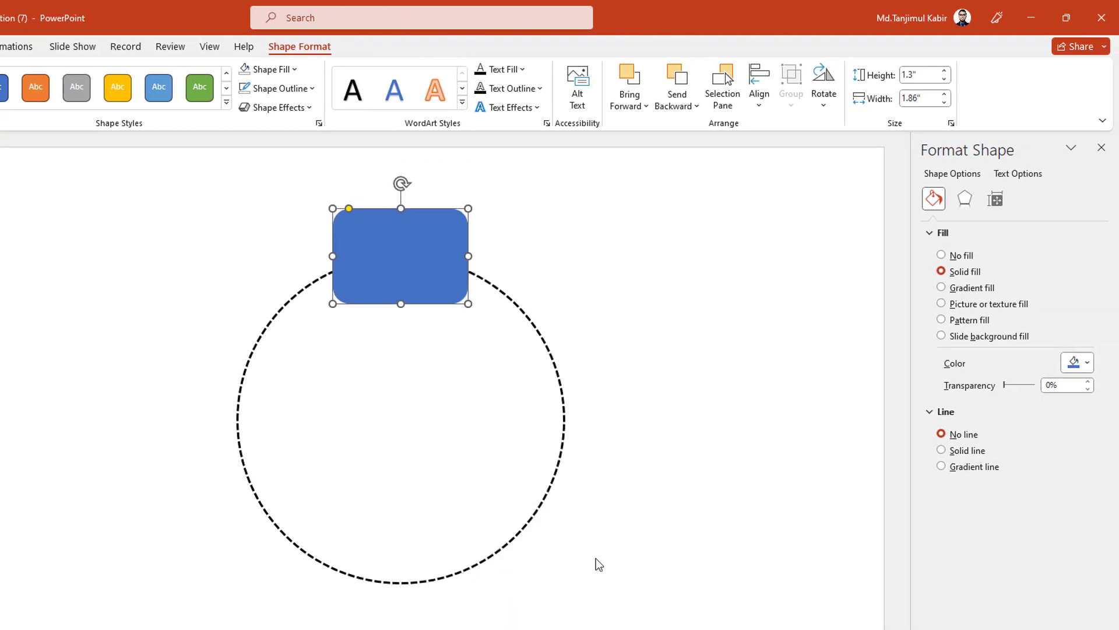
pyautogui.click(941, 288)
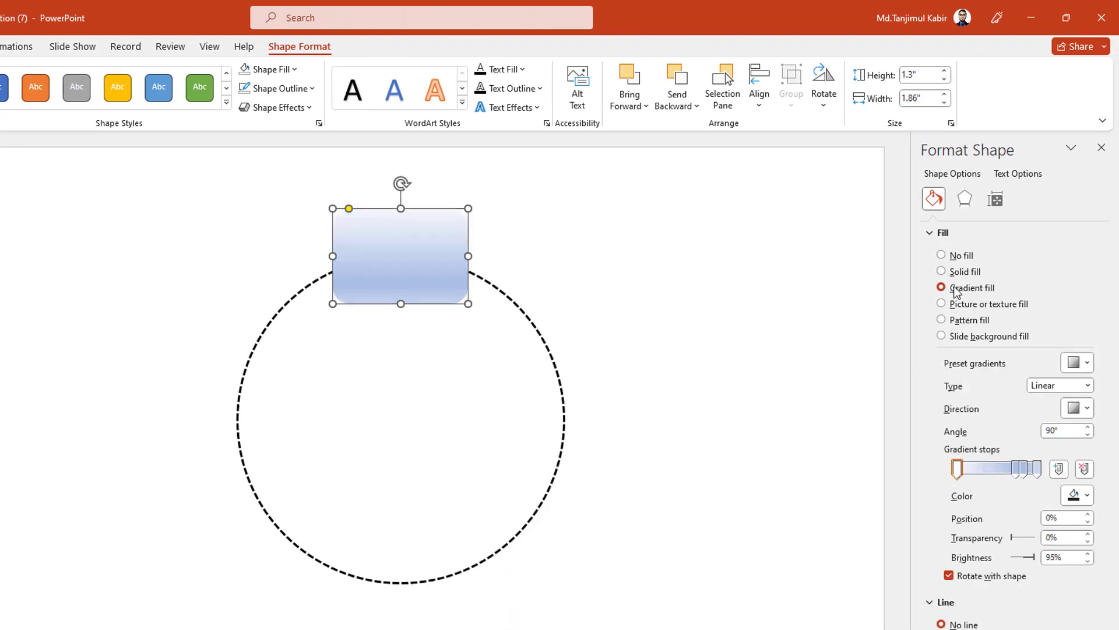
pyautogui.click(1086, 363)
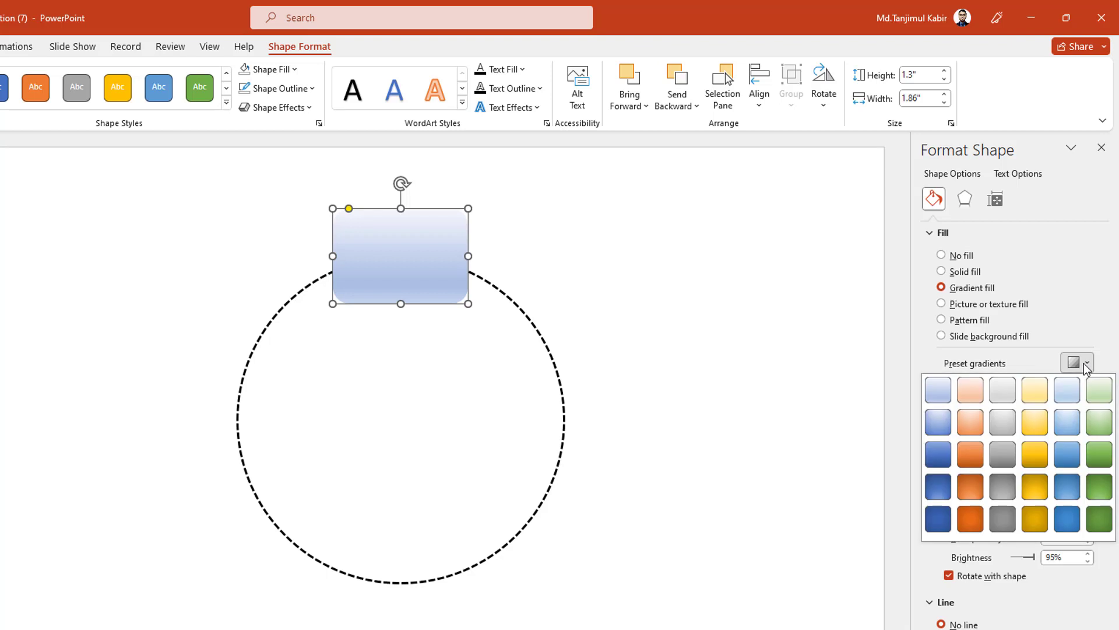
pyautogui.click(1035, 455)
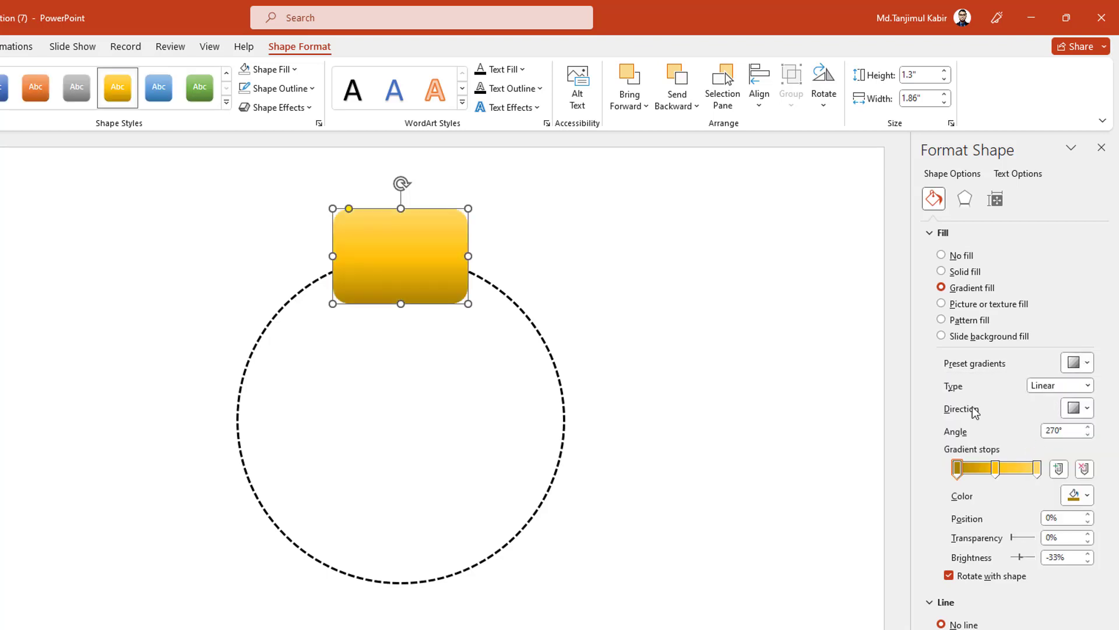
pyautogui.moveTo(994, 474)
pyautogui.mouseDown()
pyautogui.moveTo(956, 479)
pyautogui.moveTo(997, 477)
pyautogui.mouseUp()
pyautogui.click(1088, 435)
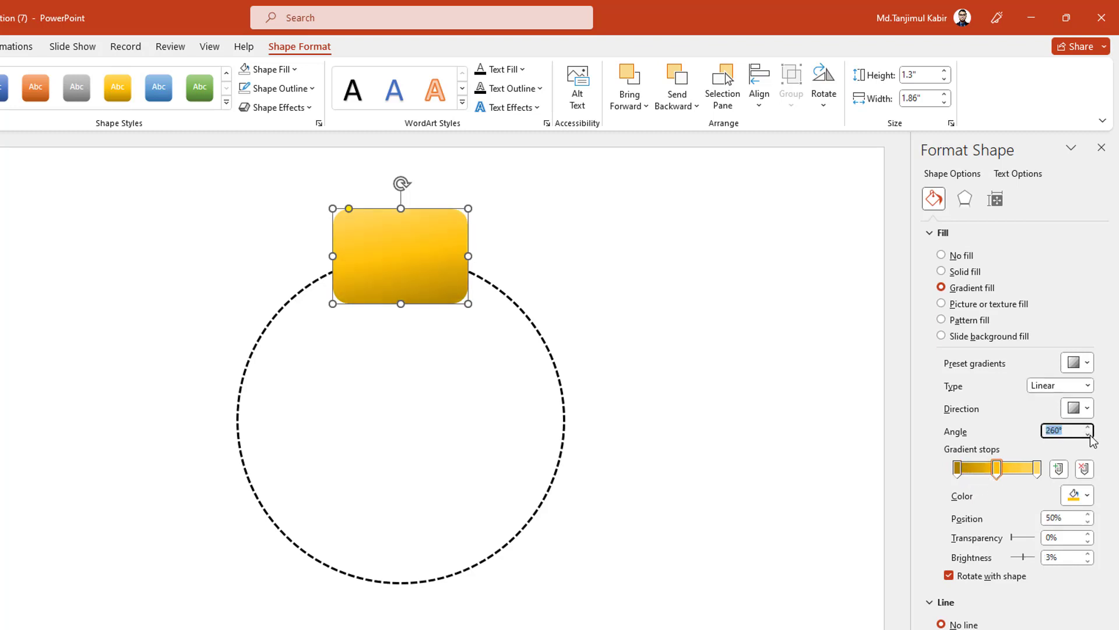
pyautogui.click(1088, 434)
pyautogui.click(1088, 434)
pyautogui.click(1088, 434)
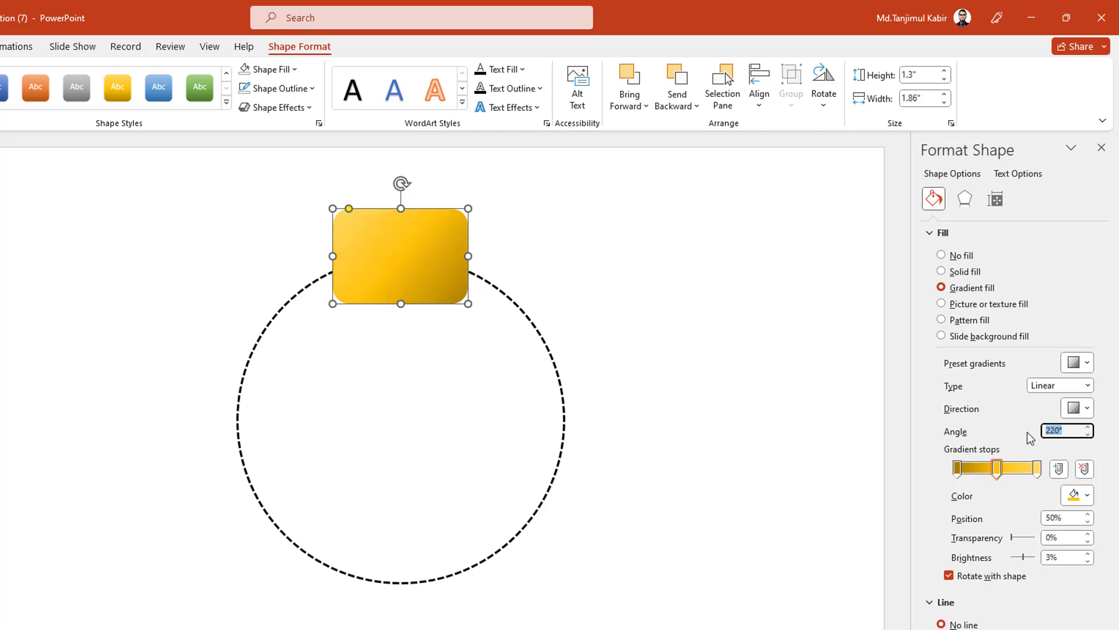
pyautogui.write('45')
pyautogui.moveTo(996, 468); pyautogui.dragTo(1022, 470)
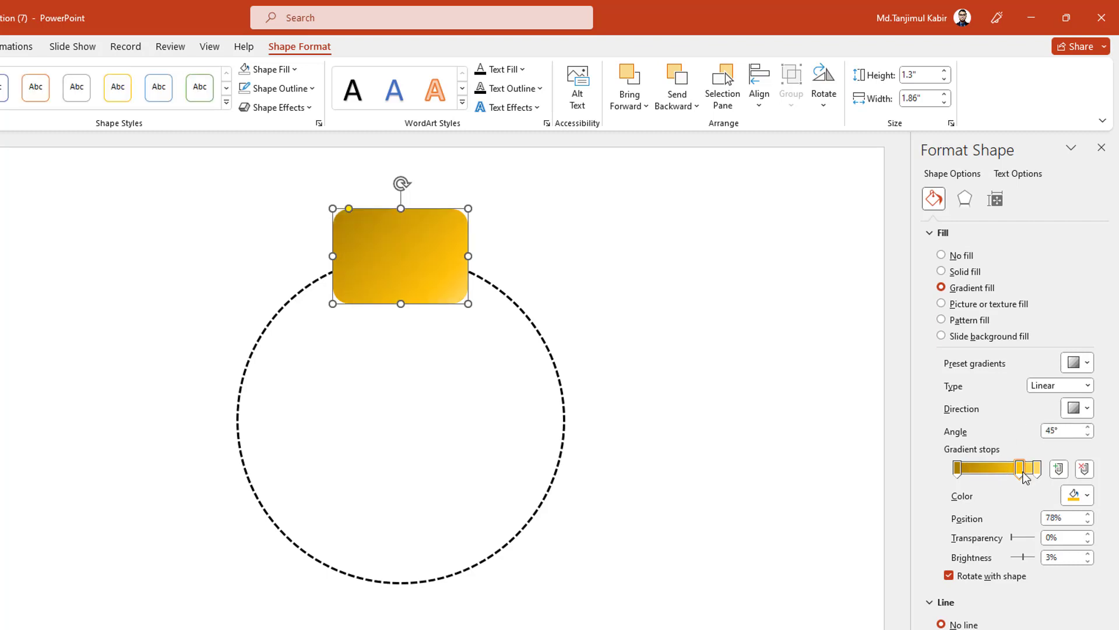
pyautogui.click(694, 393)
# Step: Copy the gold box to the circle's right edge, make it taller, and apply an orange gradient
pyautogui.keyDown('ctrl'); pyautogui.moveTo(419, 263); pyautogui.dragTo(659, 399); pyautogui.keyUp('ctrl')
pyautogui.moveTo(600, 445); pyautogui.dragTo(600, 450)
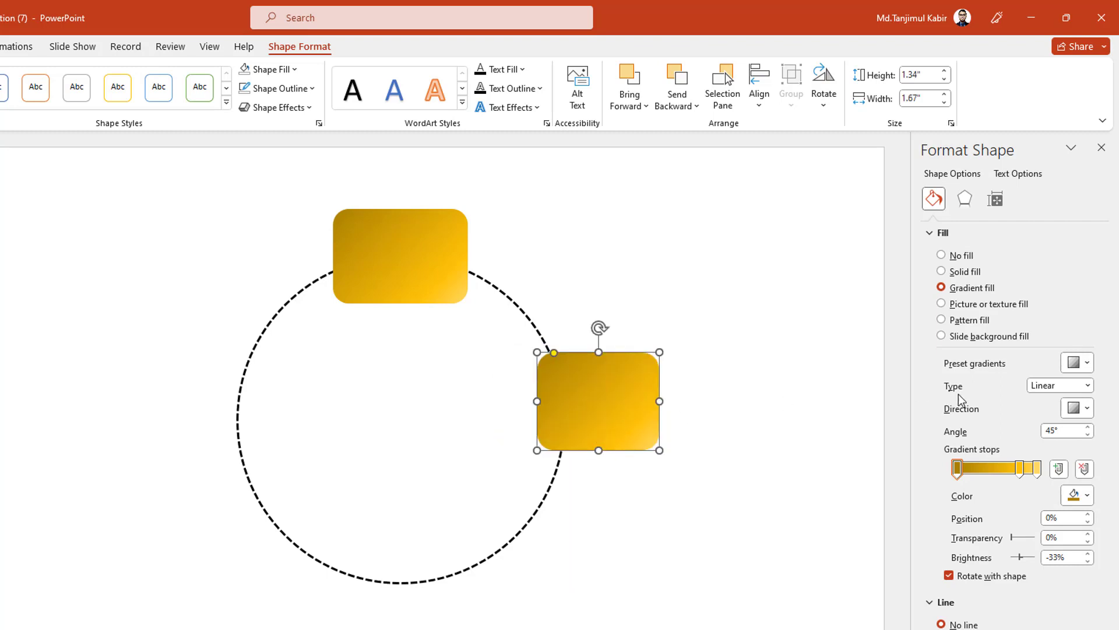
pyautogui.click(1078, 363)
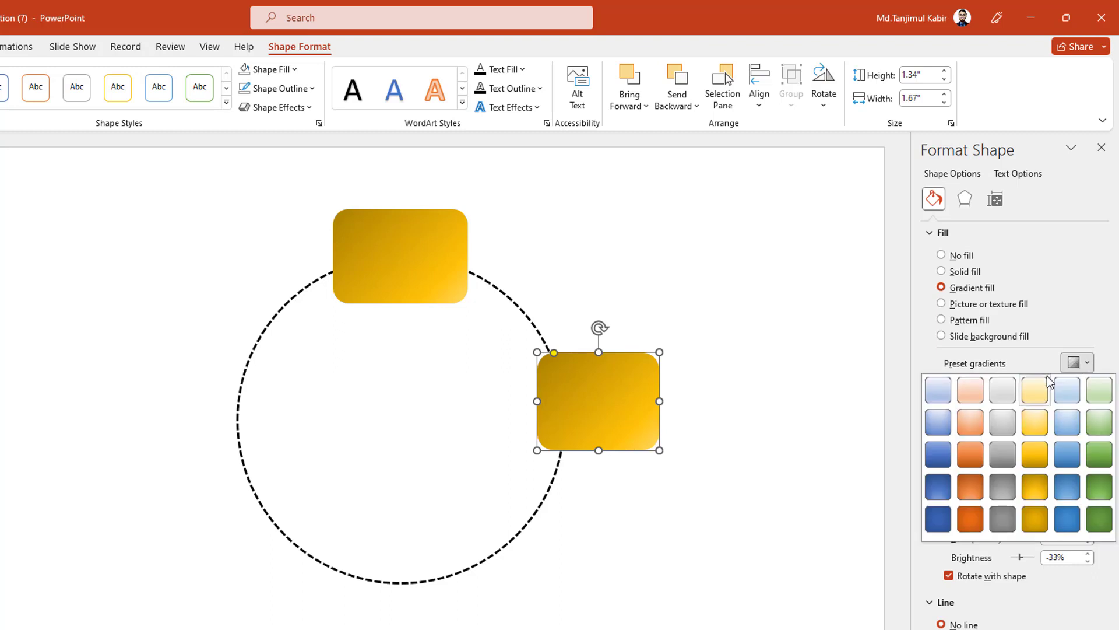
pyautogui.click(970, 455)
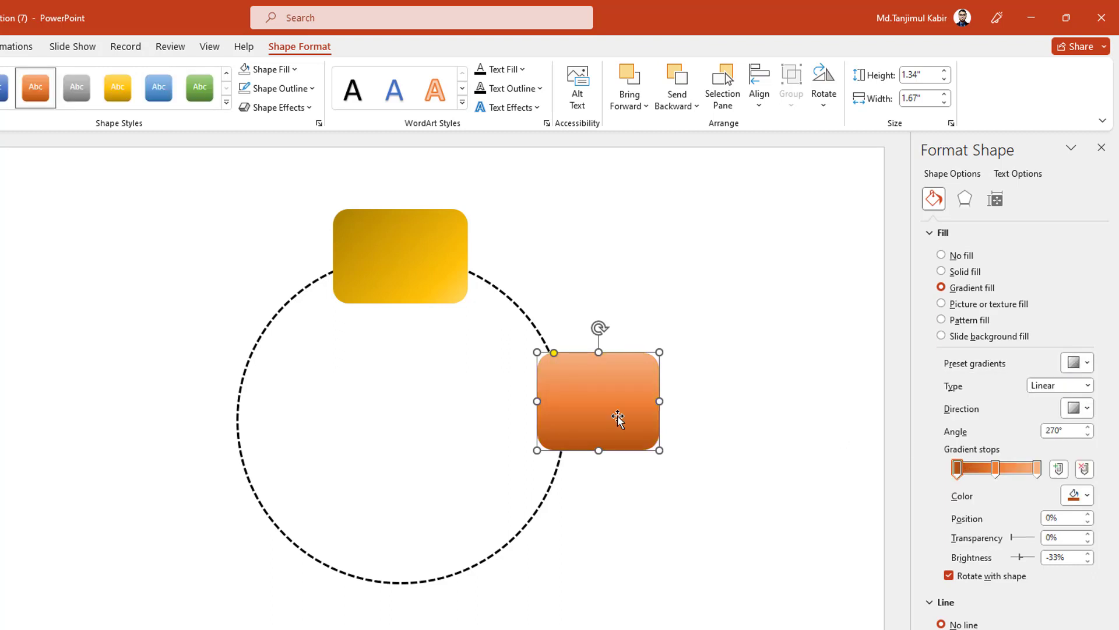
# Step: Copy the orange box to the circle's bottom, resize it to 1.2" by 2.26", apply a green gradient
pyautogui.moveTo(617, 416); pyautogui.dragTo(536, 552)
pyautogui.moveTo(537, 604); pyautogui.dragTo(537, 596)
pyautogui.moveTo(599, 554); pyautogui.dragTo(643, 545)
pyautogui.moveTo(554, 567); pyautogui.dragTo(559, 560)
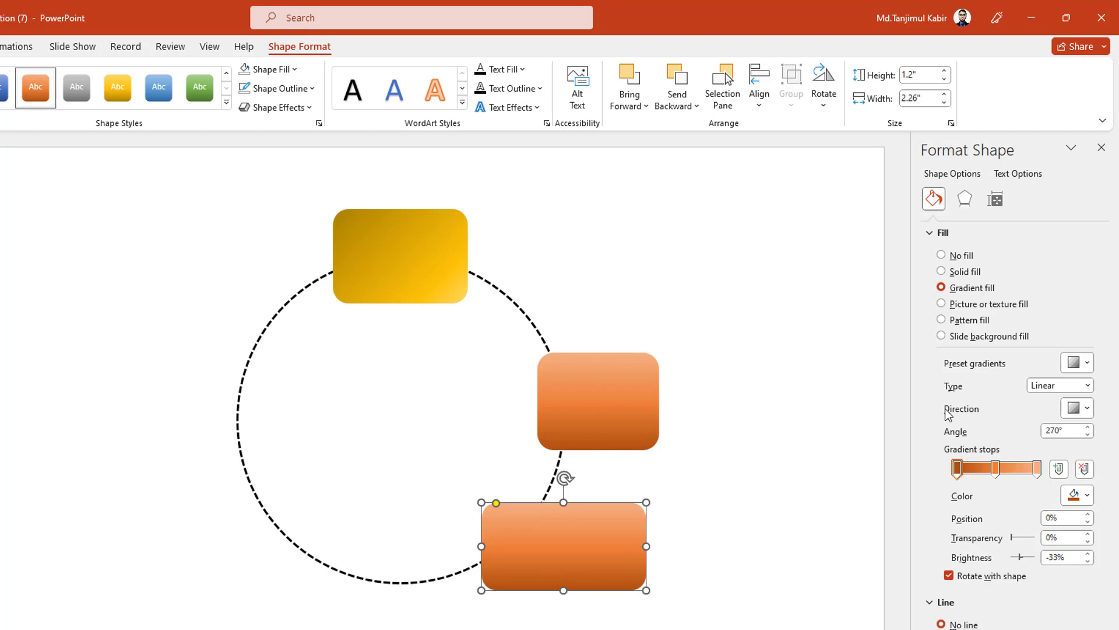
pyautogui.click(1088, 364)
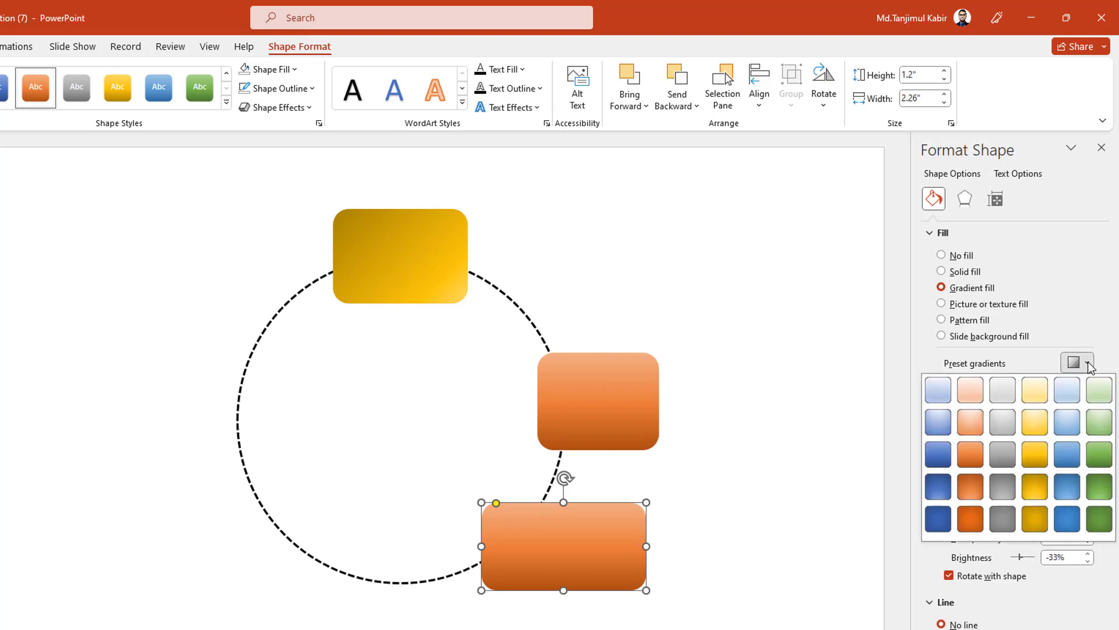
pyautogui.click(1099, 454)
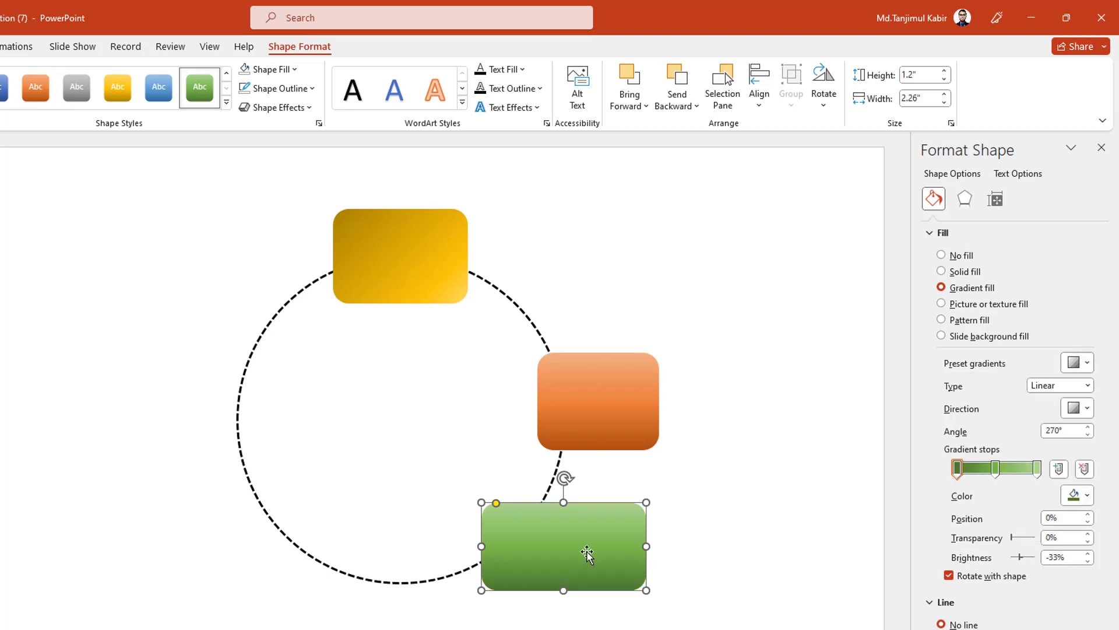
# Step: Copy the green box to the lower left, shorten it, and give it a blue preset gradient
pyautogui.moveTo(587, 554); pyautogui.dragTo(238, 499)
pyautogui.scroll(1, 239, 513)
pyautogui.moveTo(250, 590); pyautogui.dragTo(251, 576)
pyautogui.moveTo(172, 547); pyautogui.dragTo(157, 547)
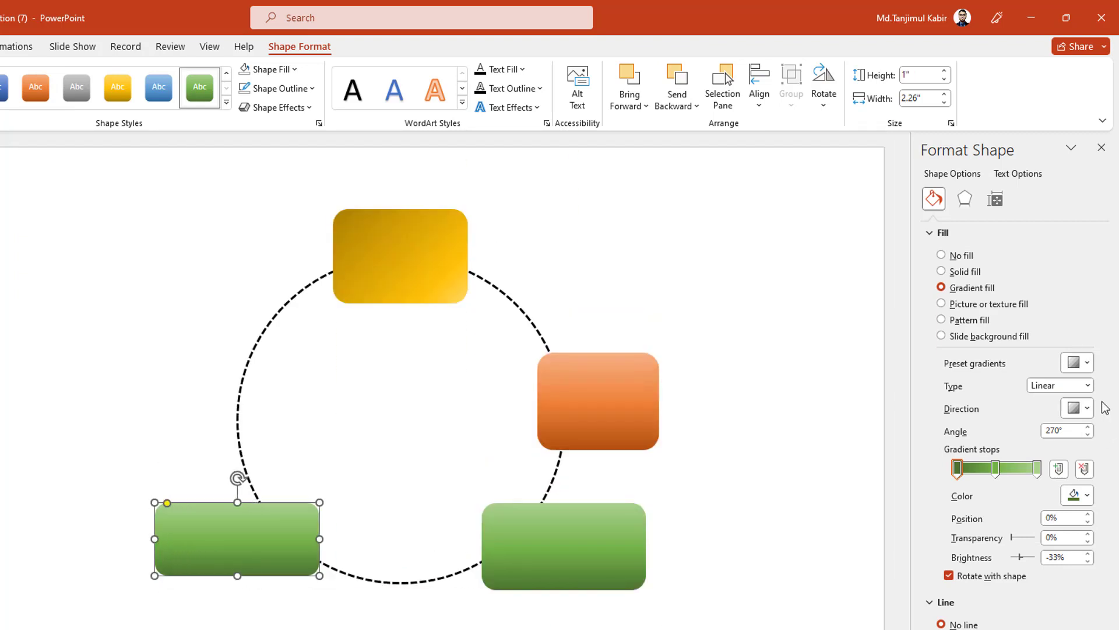
pyautogui.click(1088, 363)
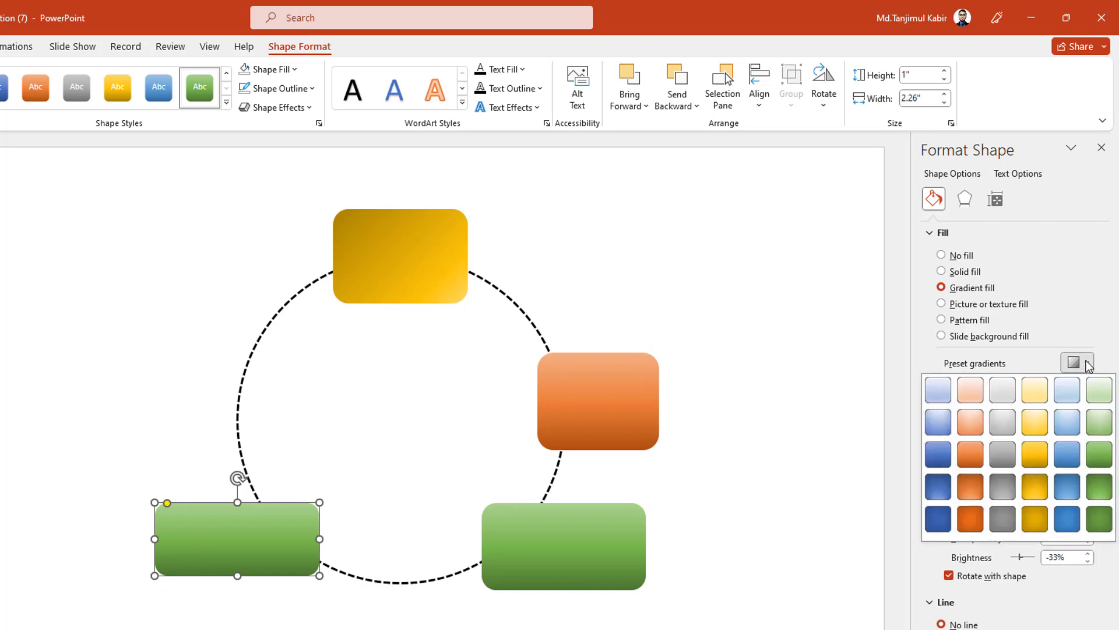
pyautogui.click(942, 459)
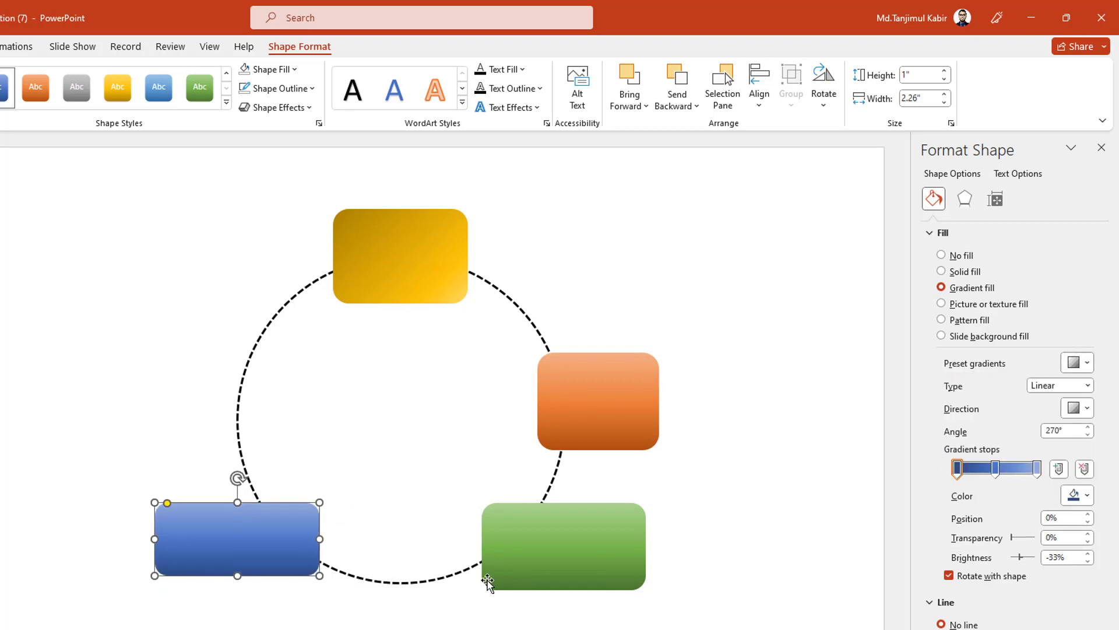
# Step: Duplicate the orange box to the circle's left and resize it to 1.16" by 1.75"
pyautogui.click(575, 423)
pyautogui.moveTo(575, 424); pyautogui.dragTo(205, 412)
pyautogui.moveTo(211, 449); pyautogui.dragTo(207, 437)
pyautogui.moveTo(154, 394); pyautogui.dragTo(199, 398)
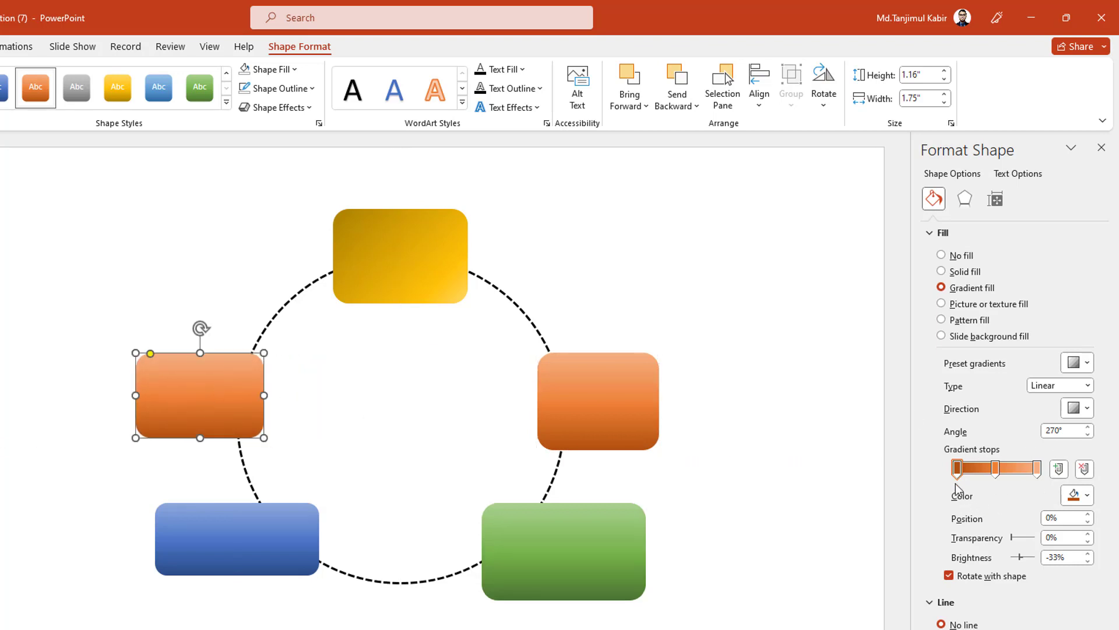
# Step: Set the left box's first and rightmost gradient stops to purple
pyautogui.click(1086, 497)
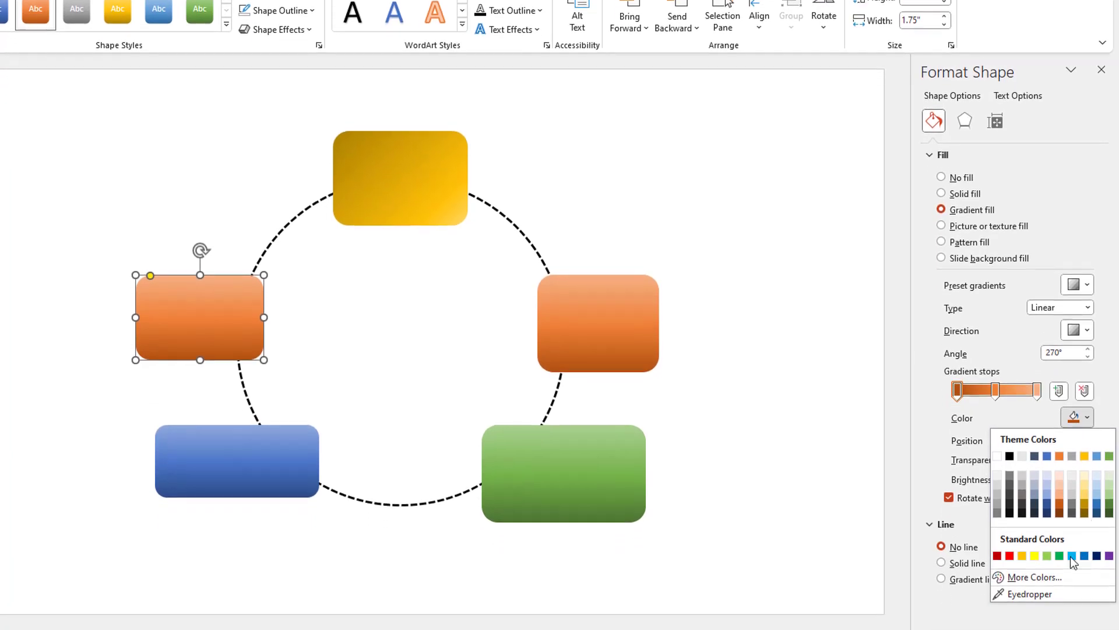
pyautogui.click(1065, 580)
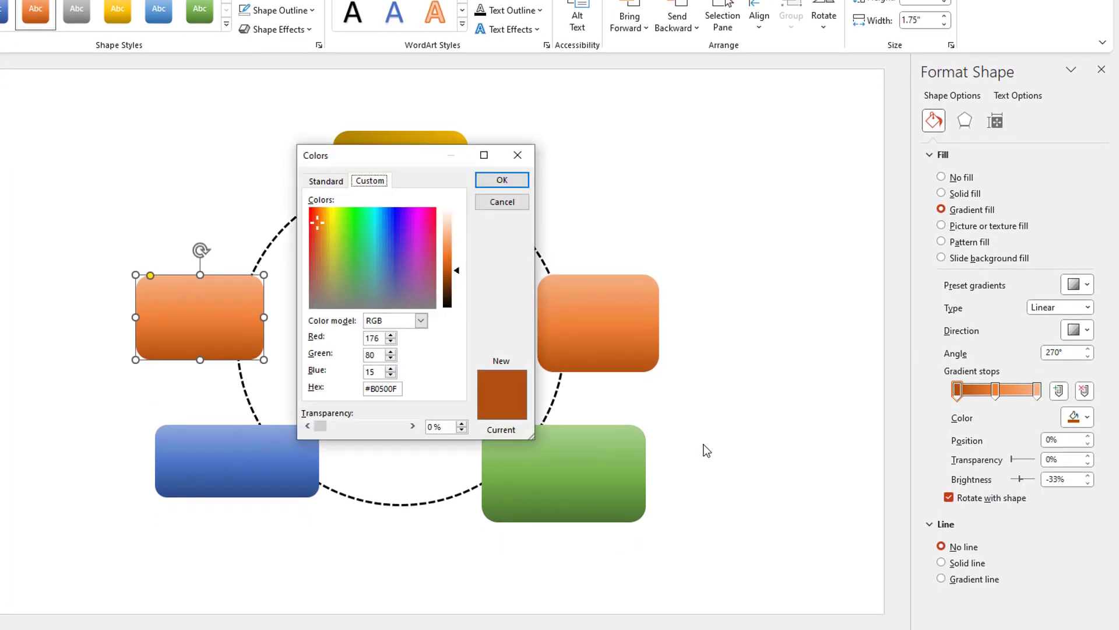
pyautogui.click(404, 246)
pyautogui.click(500, 182)
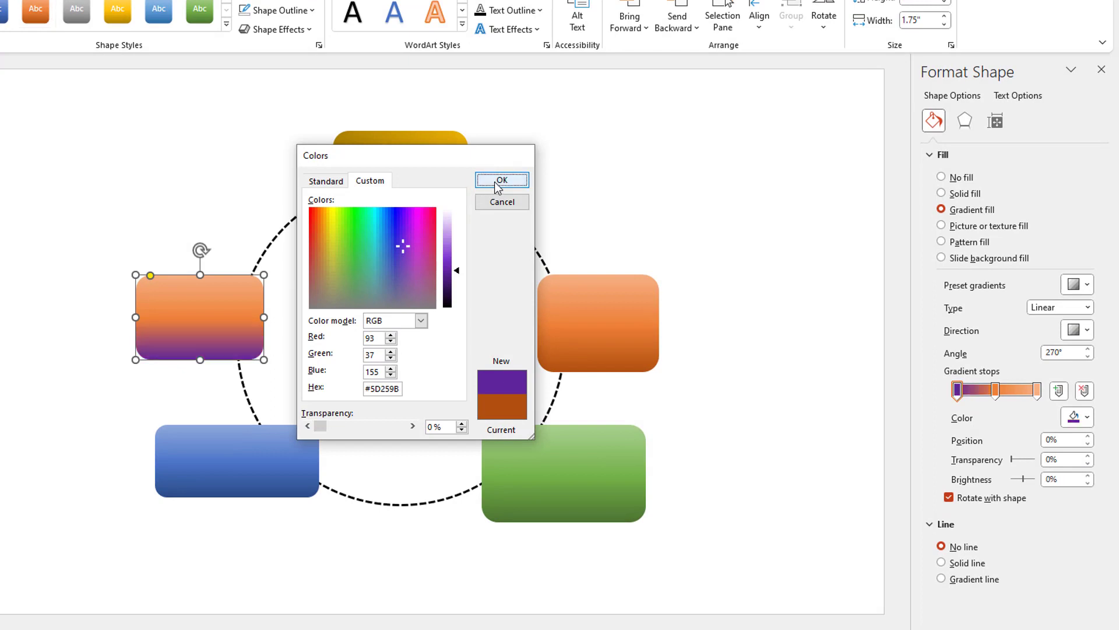
pyautogui.click(1038, 391)
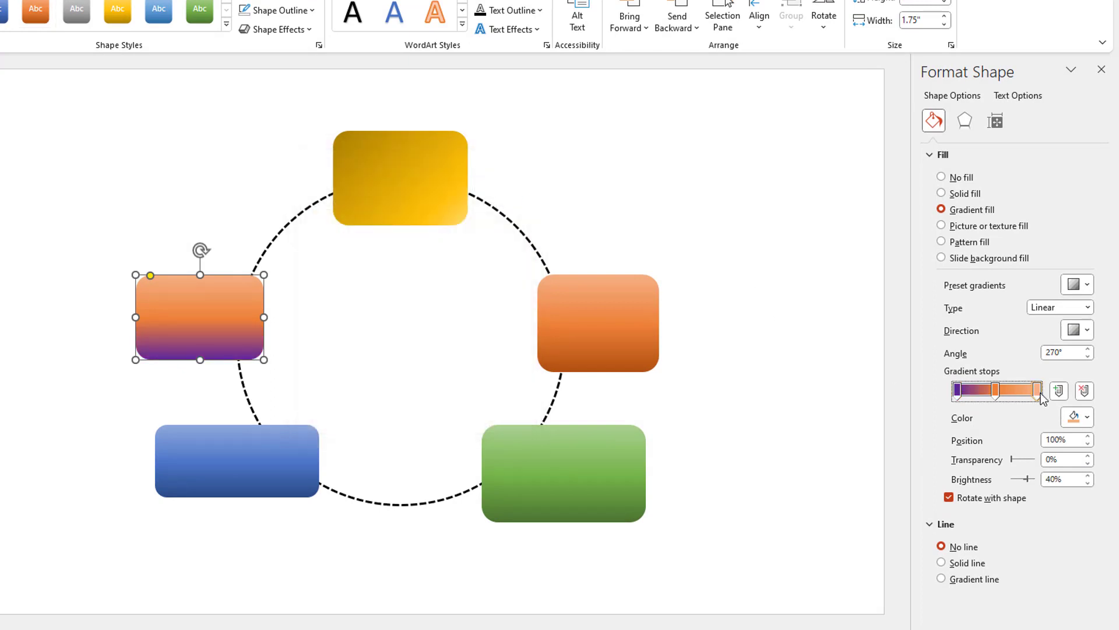
pyautogui.click(1084, 421)
pyautogui.click(1109, 556)
# Step: Recolour the middle gradient stop blue and move it to the gradient's end
pyautogui.moveTo(995, 390)
pyautogui.mouseDown()
pyautogui.moveTo(1036, 392)
pyautogui.moveTo(1006, 394)
pyautogui.mouseUp()
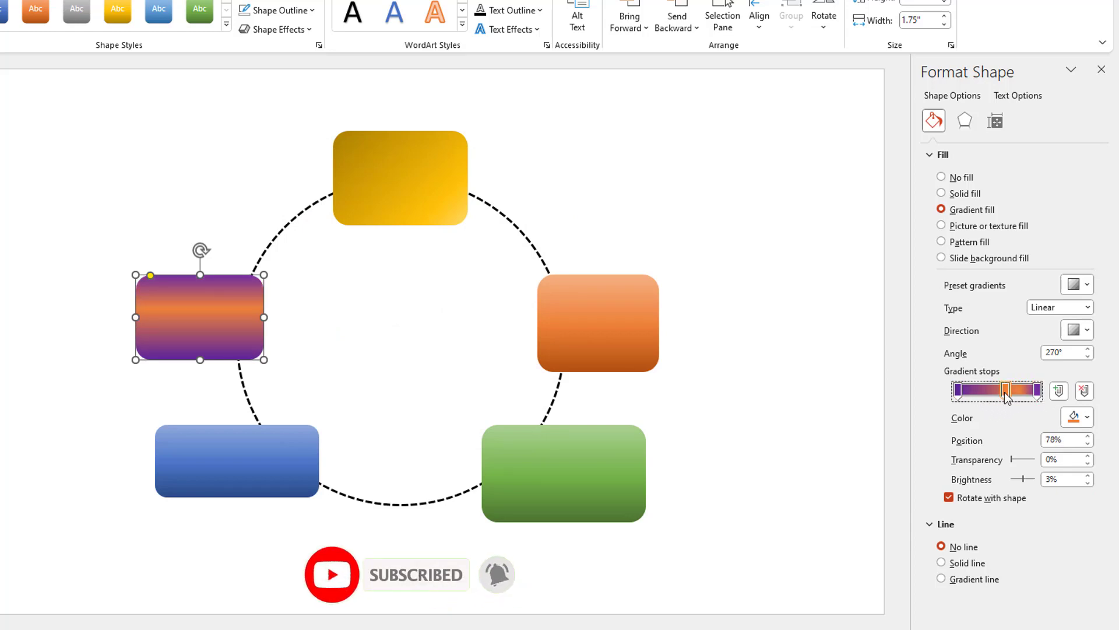
pyautogui.click(1082, 419)
pyautogui.click(1029, 618)
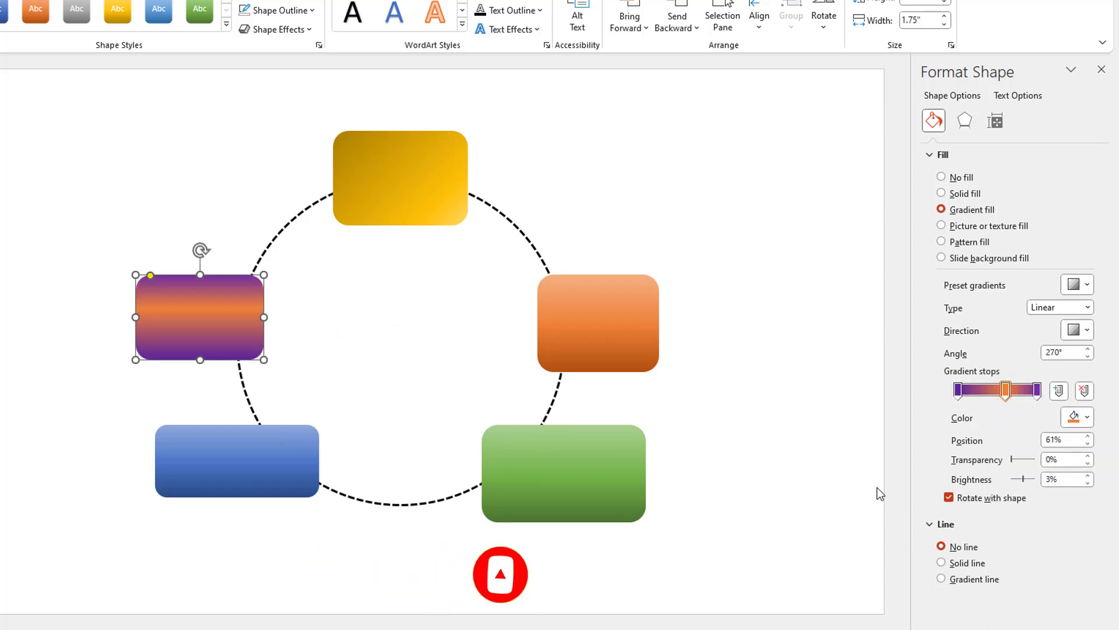
pyautogui.click(389, 250)
pyautogui.click(500, 186)
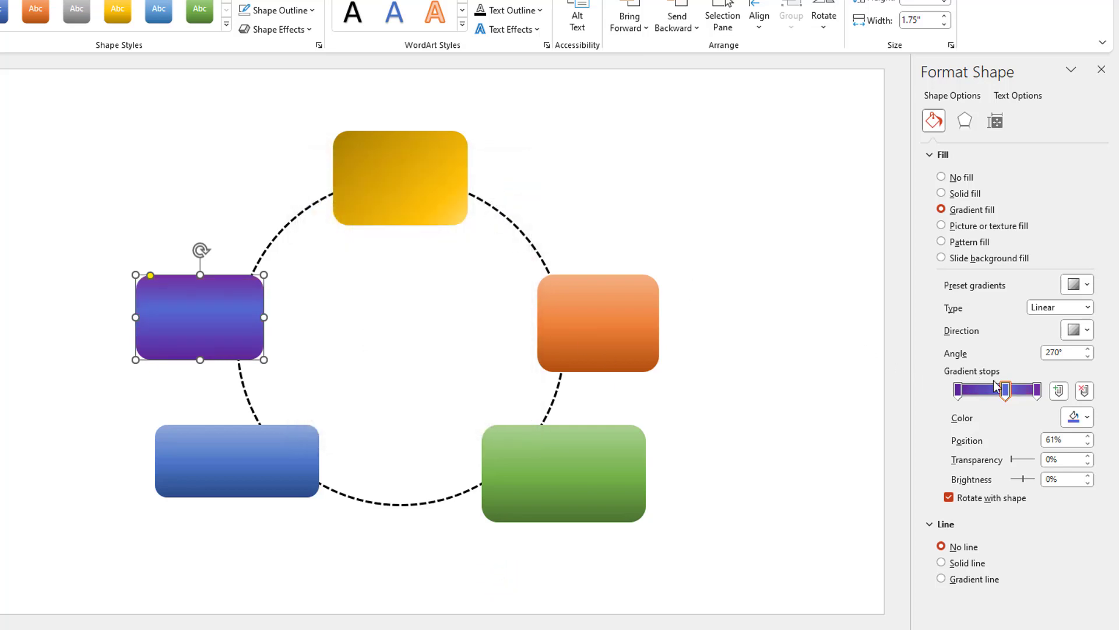
pyautogui.moveTo(995, 396); pyautogui.dragTo(1044, 408)
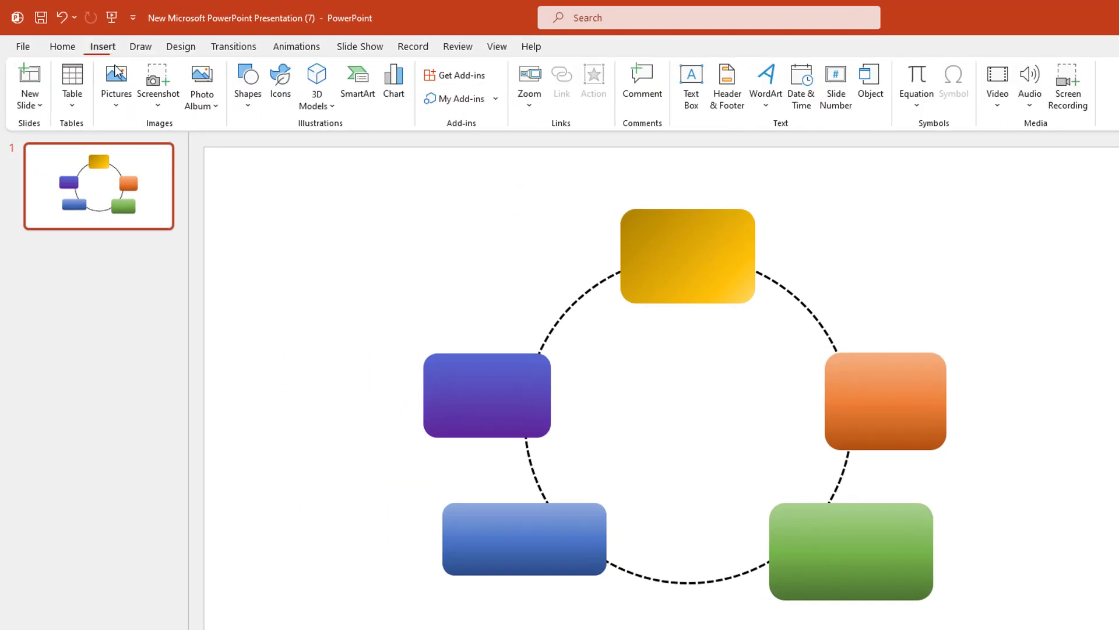
# Step: Add a text box over the yellow box with a centred, numbered '1. RESEARCH' title in Team A
pyautogui.click(258, 106)
pyautogui.click(240, 145)
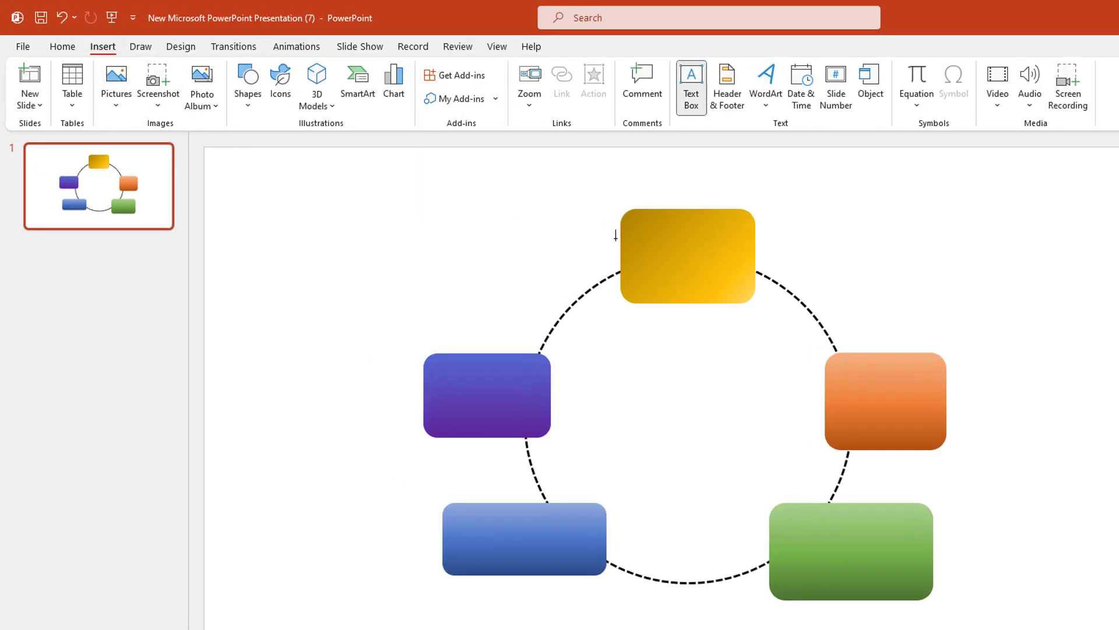
pyautogui.moveTo(646, 242); pyautogui.dragTo(746, 294)
pyautogui.write('1. RESEARCH')
pyautogui.hotkey('ctrl', 'a')
pyautogui.click(319, 74)
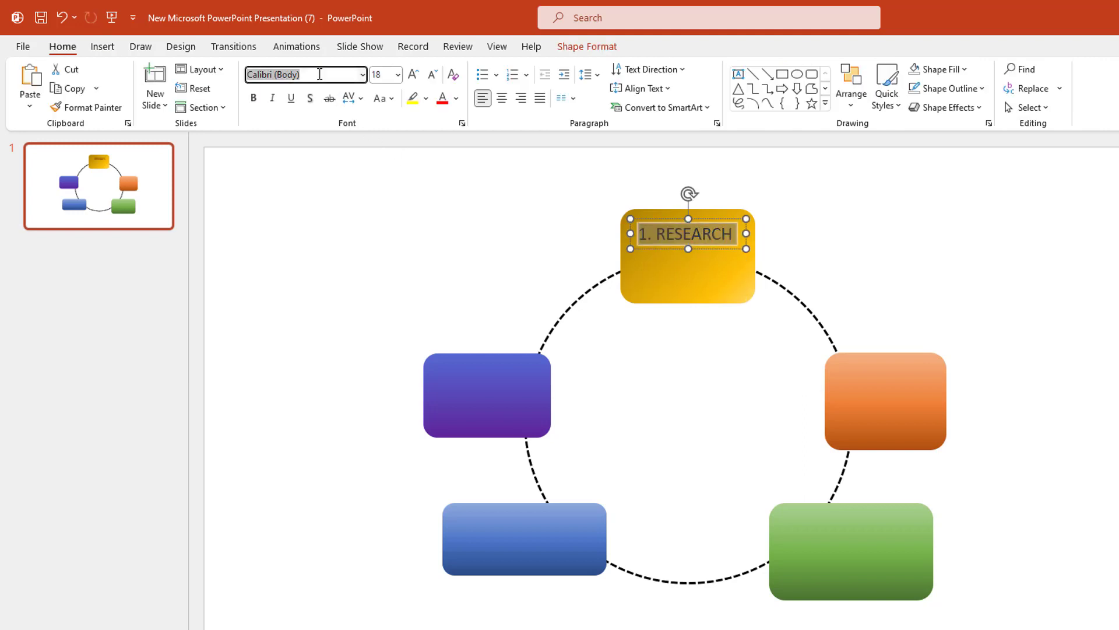
pyautogui.write('Team A')
pyautogui.press('Return')
pyautogui.click(499, 102)
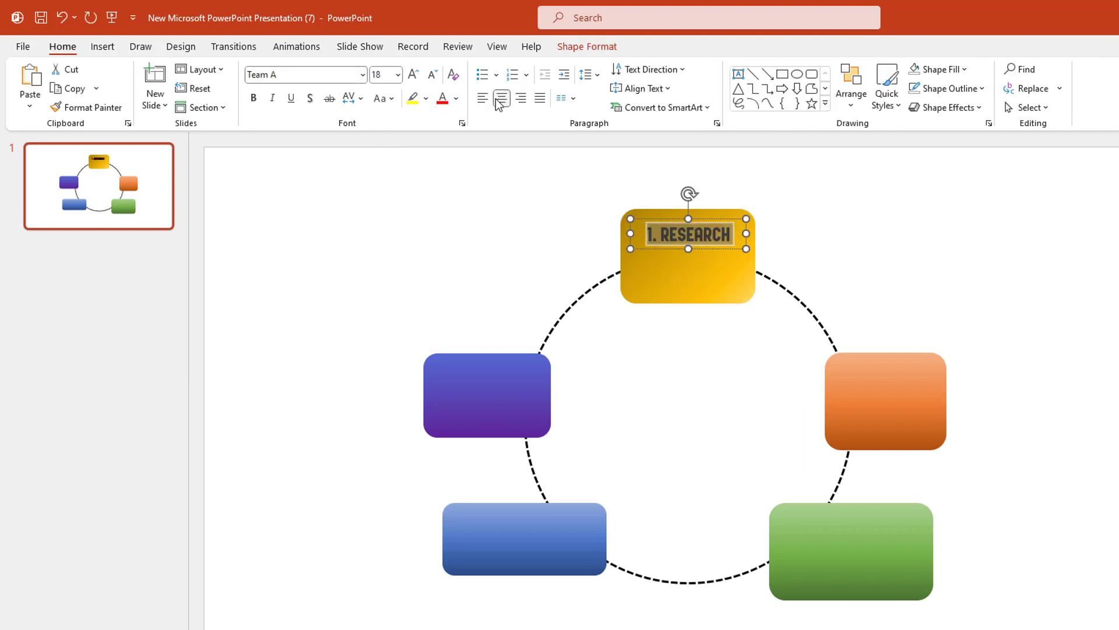
pyautogui.click(731, 233)
# Step: Add the line 'ADD YOUR DEMO TEXT HERE ABOUT THE ABOVE TOPIC' below in smaller Times New Roman
pyautogui.press('Return')
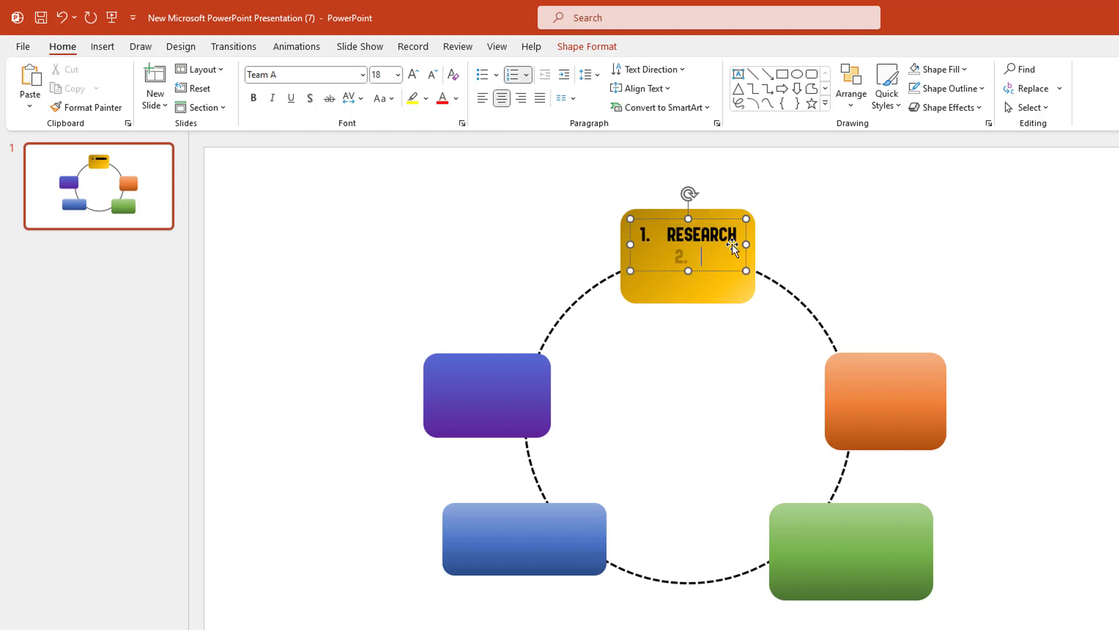
pyautogui.press('BackSpace')
pyautogui.write('ADD YOUR DEMO TEXT HERE ABOUT THE ABOVE TOPIC')
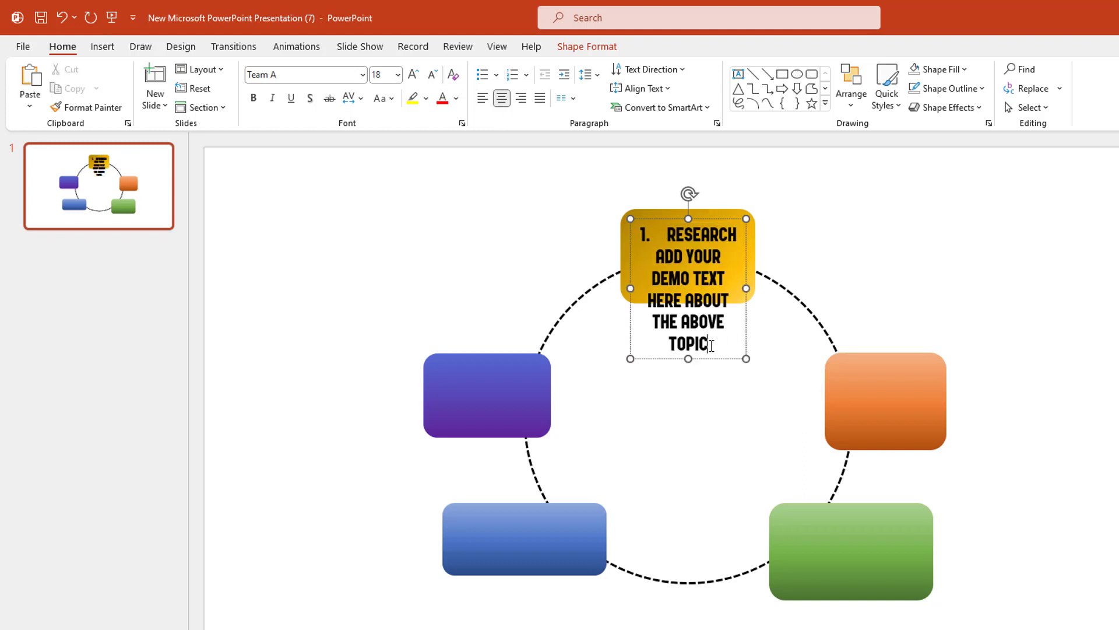
pyautogui.moveTo(710, 345); pyautogui.dragTo(654, 255)
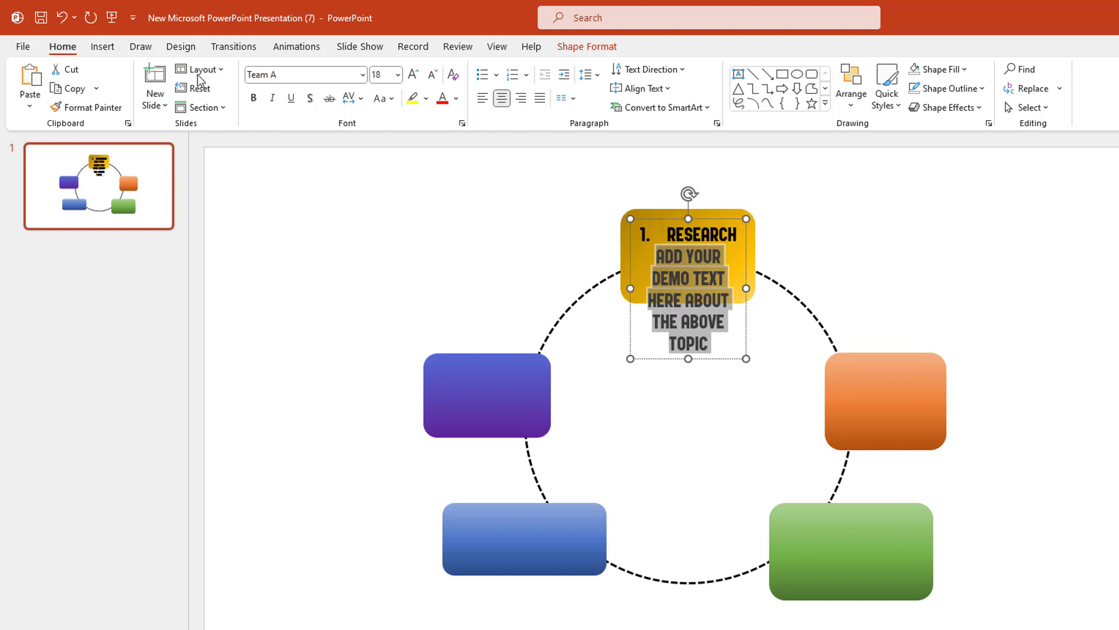
pyautogui.click(308, 74)
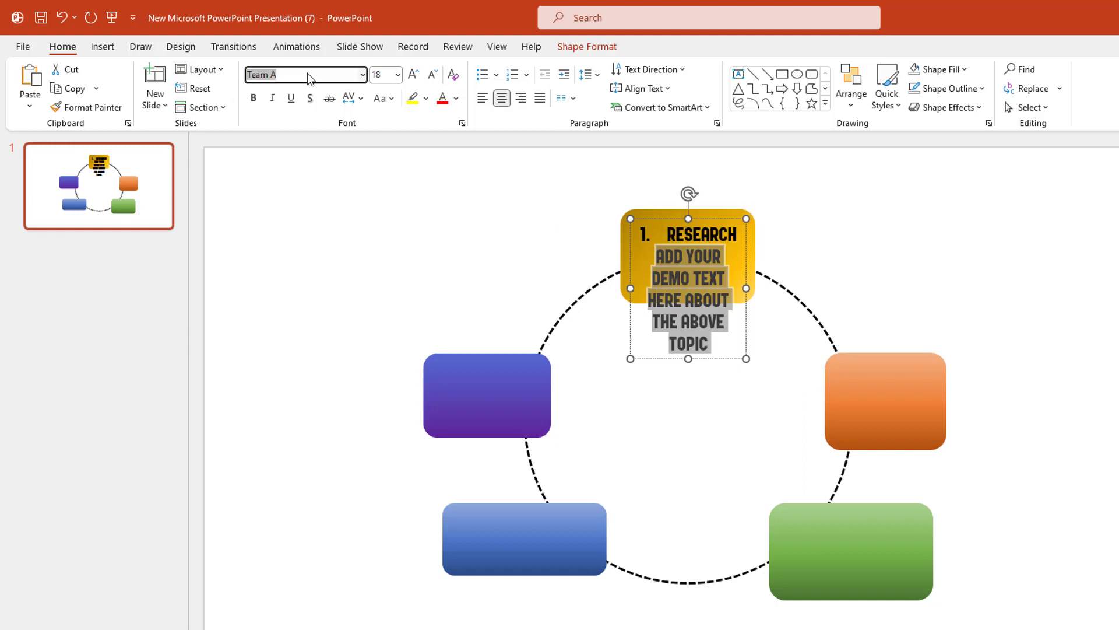
pyautogui.write('Times New Roman')
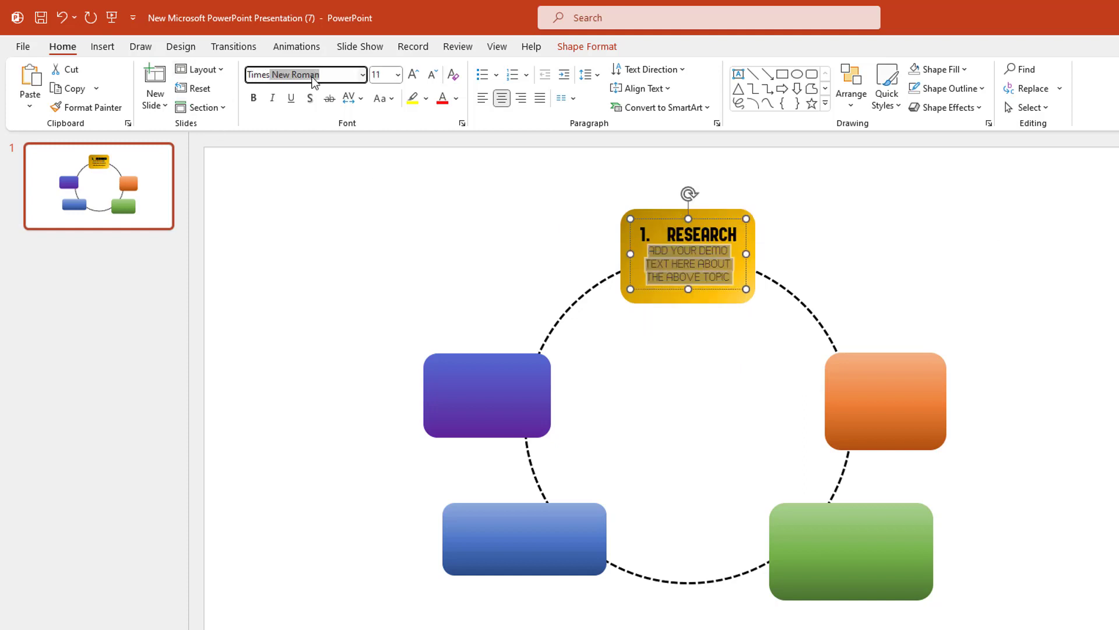
pyautogui.press('Return')
pyautogui.click(433, 74)
pyautogui.click(840, 256)
# Step: Tidy the label's line spacing and place a duplicate of it on the orange box
pyautogui.click(734, 243)
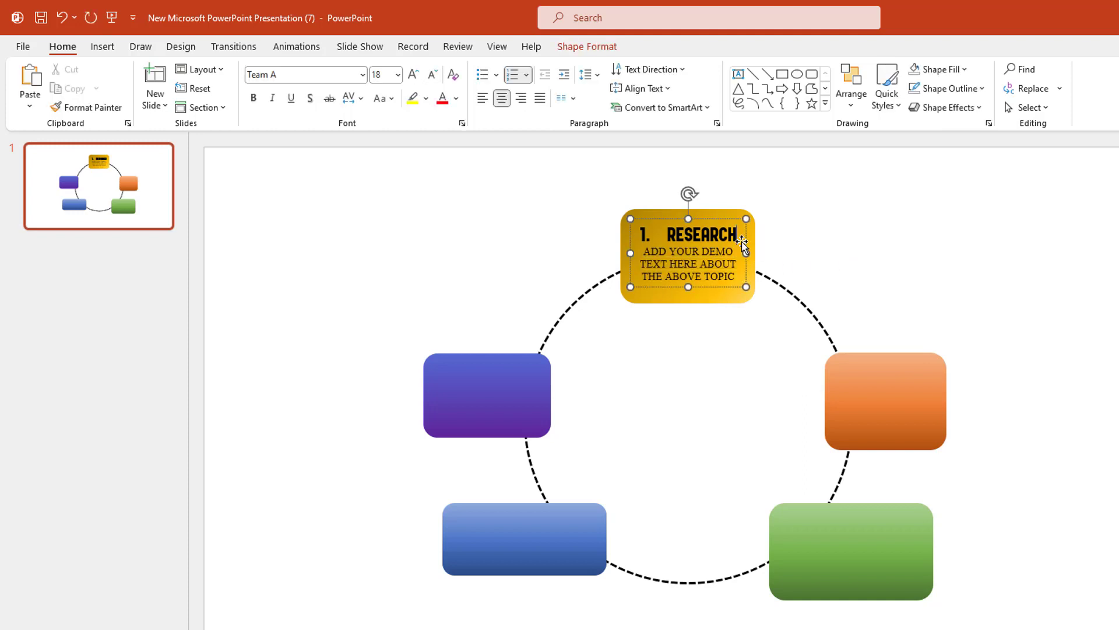
pyautogui.press('Return')
pyautogui.click(433, 75)
pyautogui.click(432, 74)
pyautogui.click(433, 75)
pyautogui.click(433, 75)
pyautogui.click(432, 75)
pyautogui.click(432, 75)
pyautogui.press('BackSpace')
pyautogui.press('BackSpace')
pyautogui.click(668, 220)
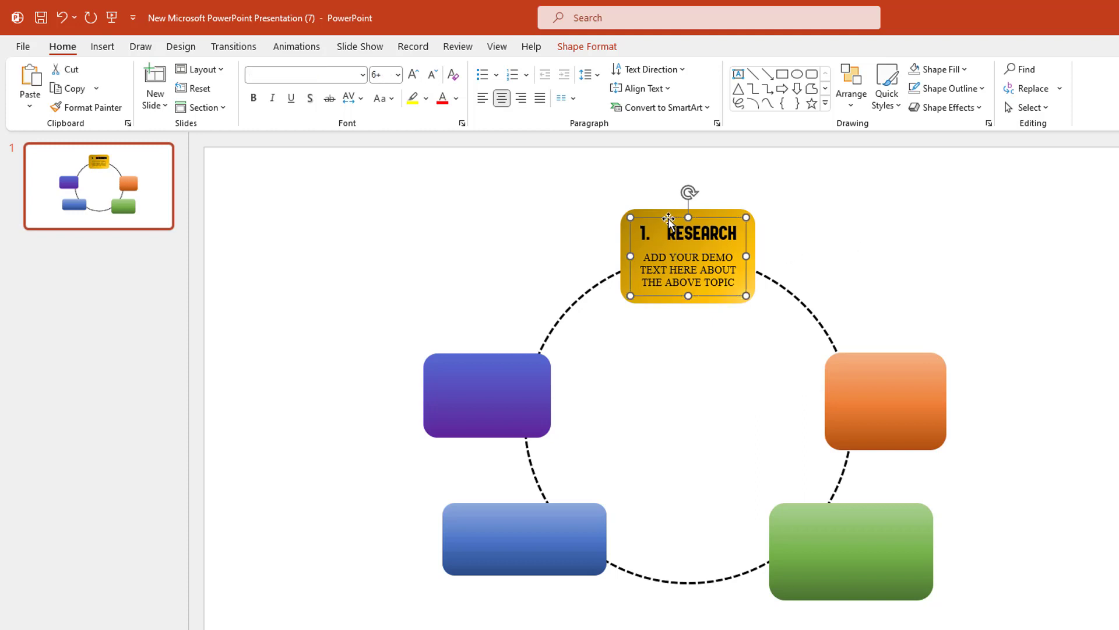
pyautogui.hotkey('ctrl', 'd')
pyautogui.moveTo(759, 261); pyautogui.dragTo(946, 397)
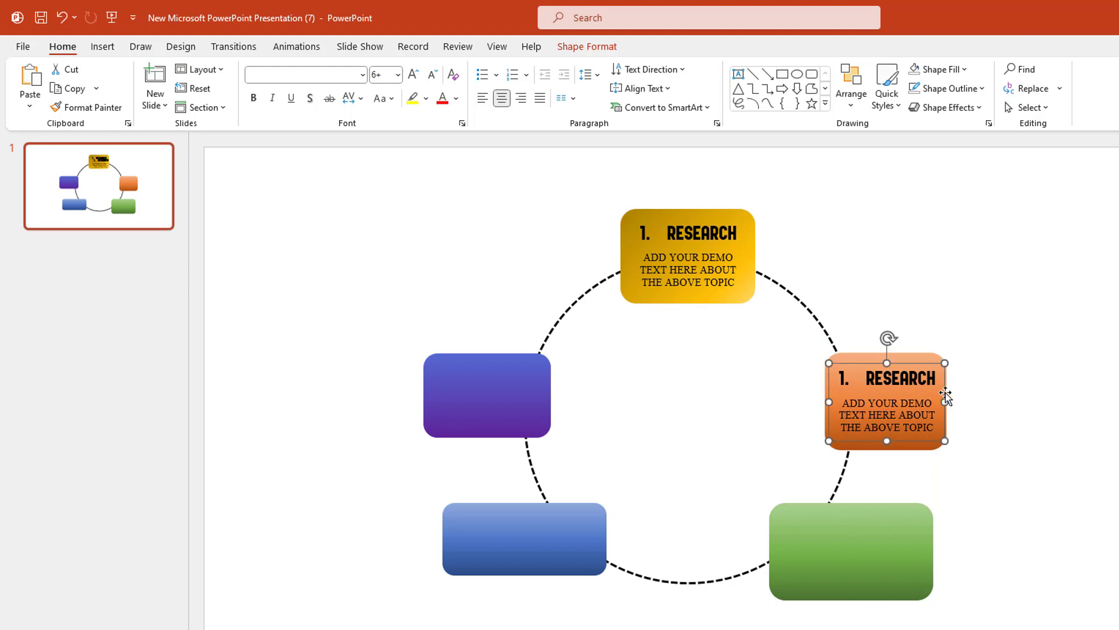
# Step: Retitle the orange box's label to '2. PLANNING'
pyautogui.click(847, 379)
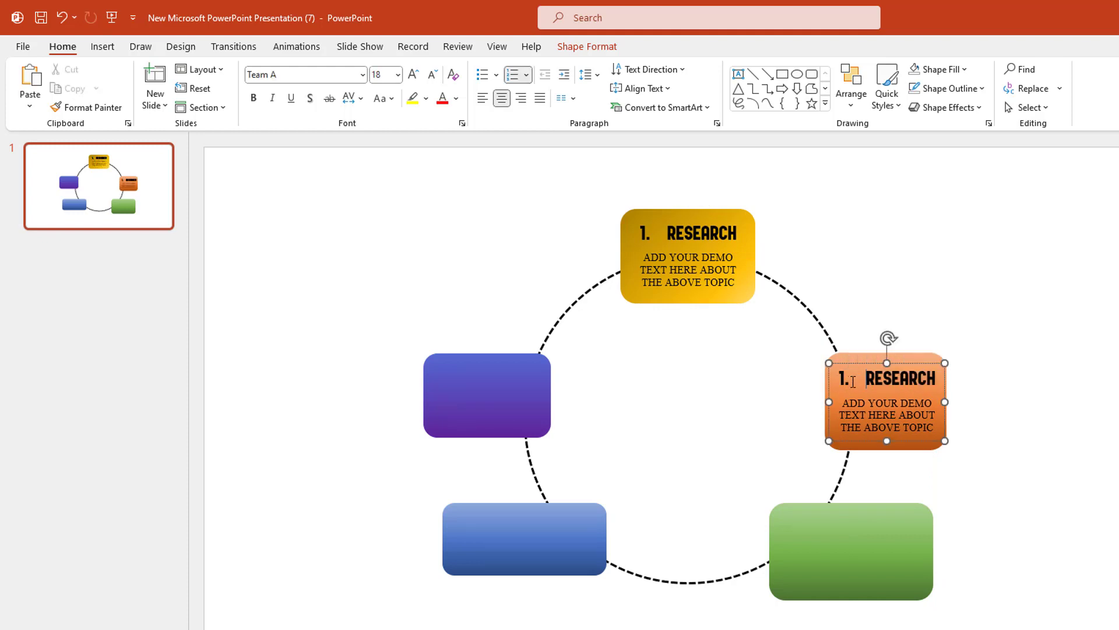
pyautogui.press('BackSpace')
pyautogui.press('BackSpace')
pyautogui.write('2.')
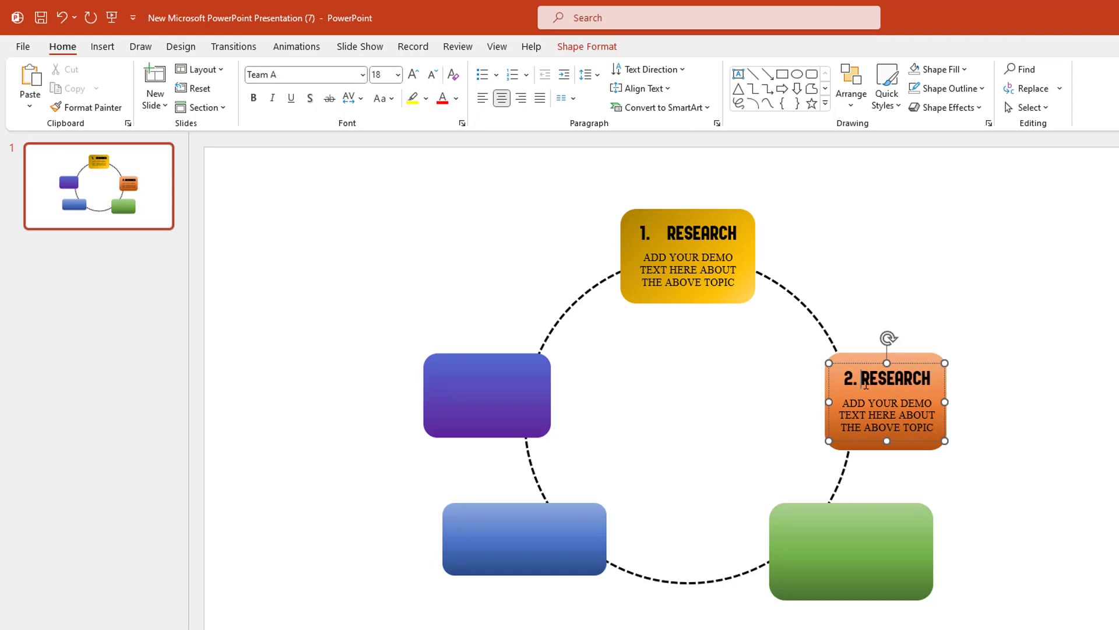
pyautogui.hotkey('shift', 'End')
pyautogui.write('PLANNING')
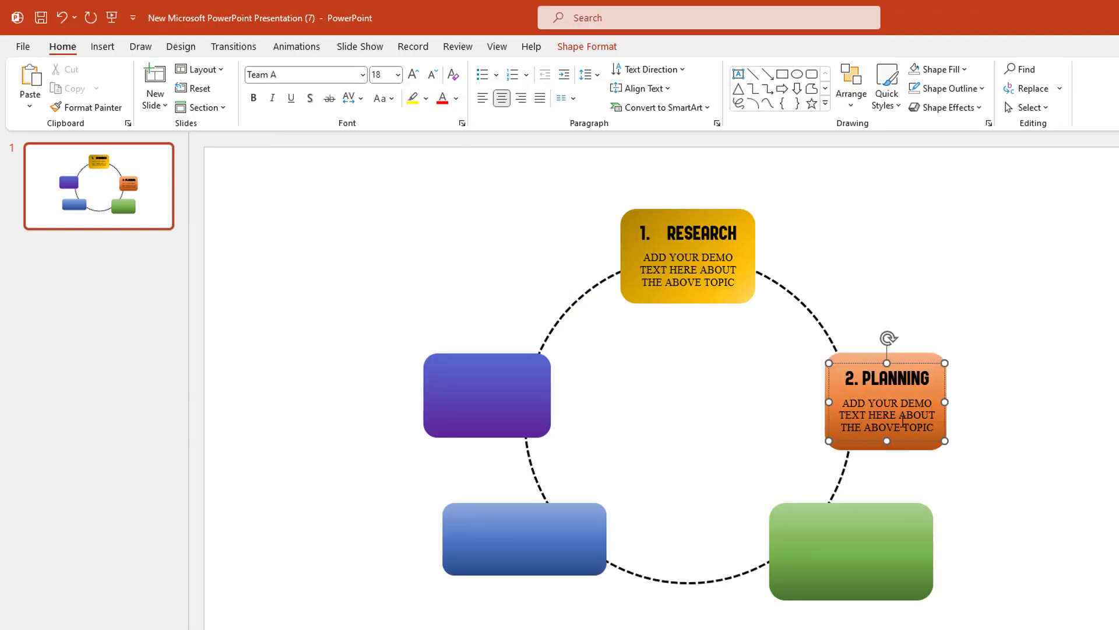
# Step: Copy the label onto the green box, widen it, and retitle it '3. OPTIMIZATION'
pyautogui.moveTo(915, 441); pyautogui.dragTo(880, 590)
pyautogui.moveTo(909, 548); pyautogui.dragTo(930, 545)
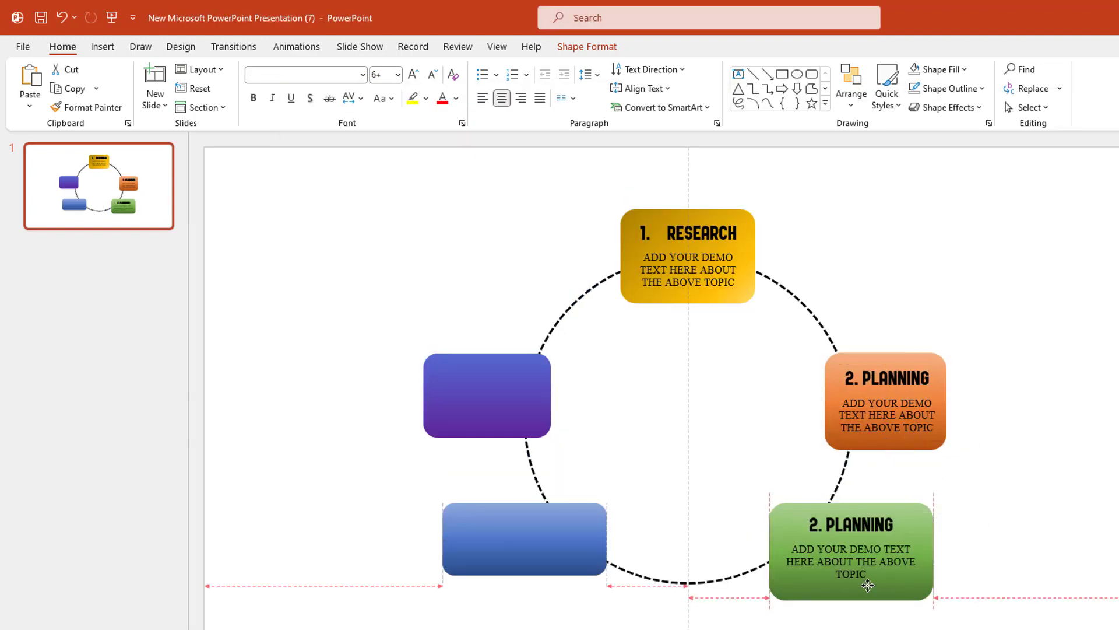
pyautogui.click(818, 529)
pyautogui.press('BackSpace')
pyautogui.press('BackSpace')
pyautogui.write('3.')
pyautogui.hotkey('shift', 'End')
pyautogui.write('OPTIMIZATION')
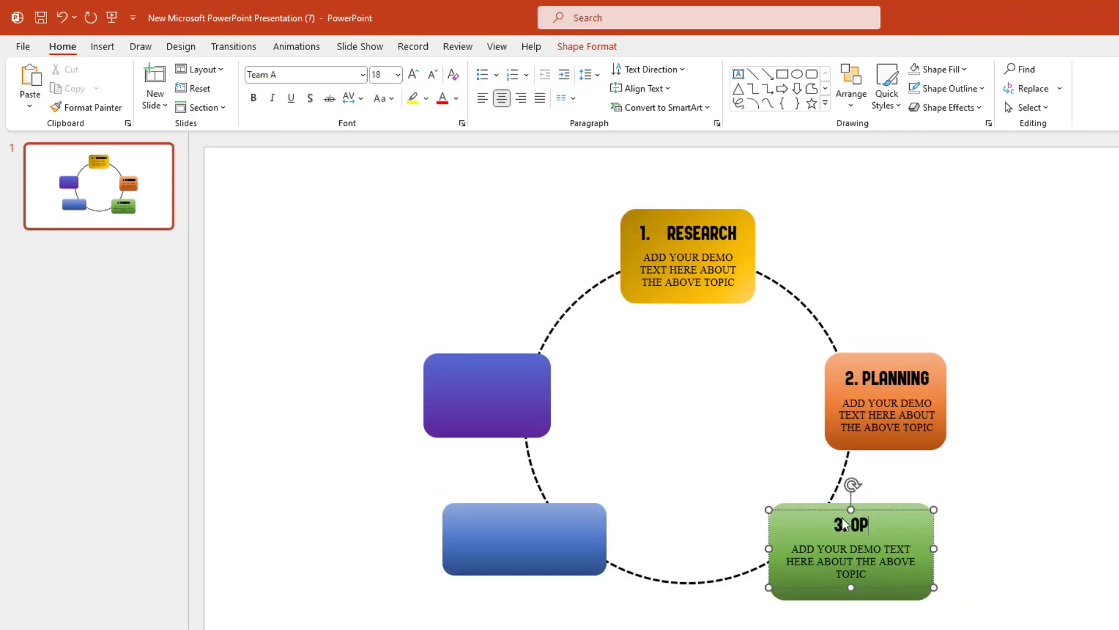
# Step: Copy the label onto the blue box and retitle it '4. DISTRIBUTION'
pyautogui.moveTo(931, 539); pyautogui.dragTo(594, 538)
pyautogui.doubleClick(506, 522)
pyautogui.write('DISTRIBUTION')
pyautogui.doubleClick(472, 523)
pyautogui.write('4')
# Step: Copy the label onto the purple box as '4. FINAL OUTCOME' with a smaller one-line title
pyautogui.moveTo(607, 528); pyautogui.dragTo(545, 401)
pyautogui.doubleClick(498, 377)
pyautogui.write('FINAL OUTCOME')
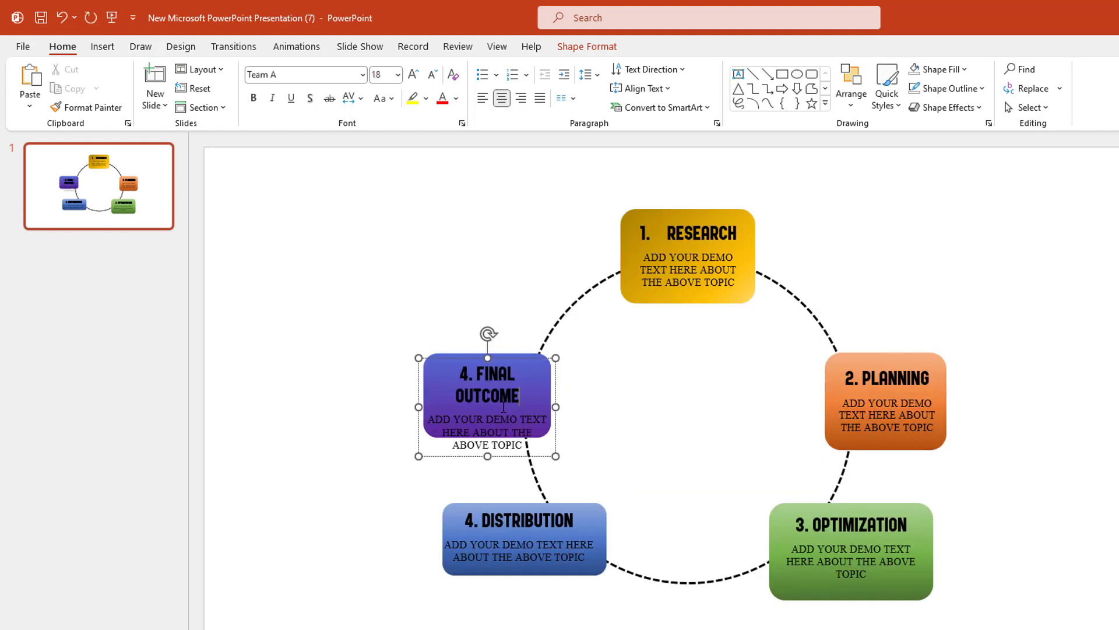
pyautogui.tripleClick(503, 407)
pyautogui.hotkey('ctrl', 'shift', ',')
pyautogui.click(492, 429)
pyautogui.click(494, 432)
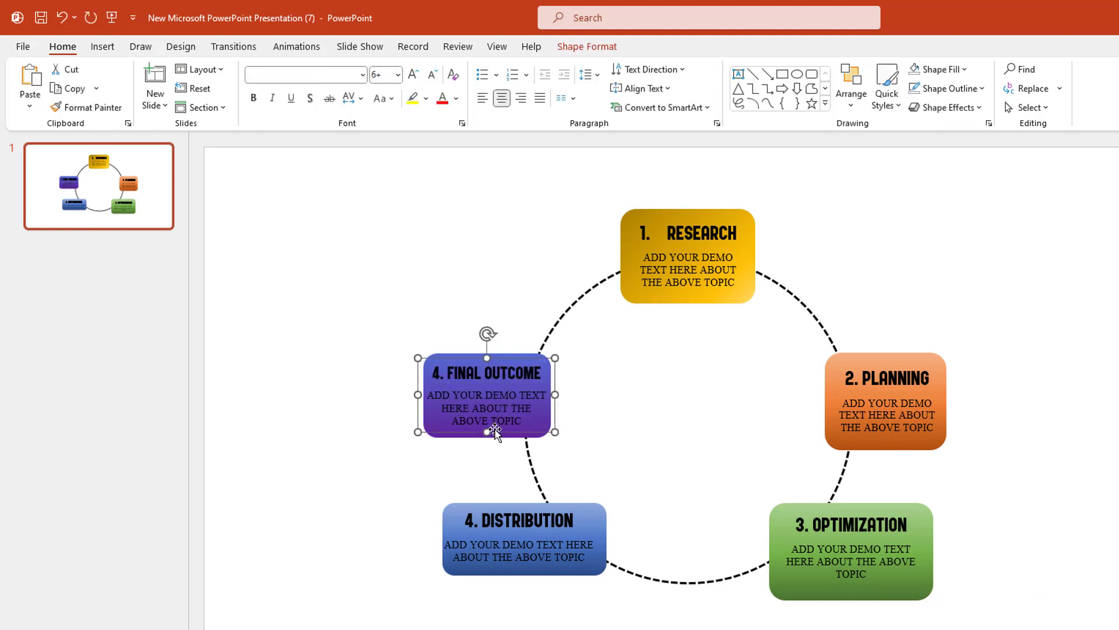
pyautogui.click(644, 400)
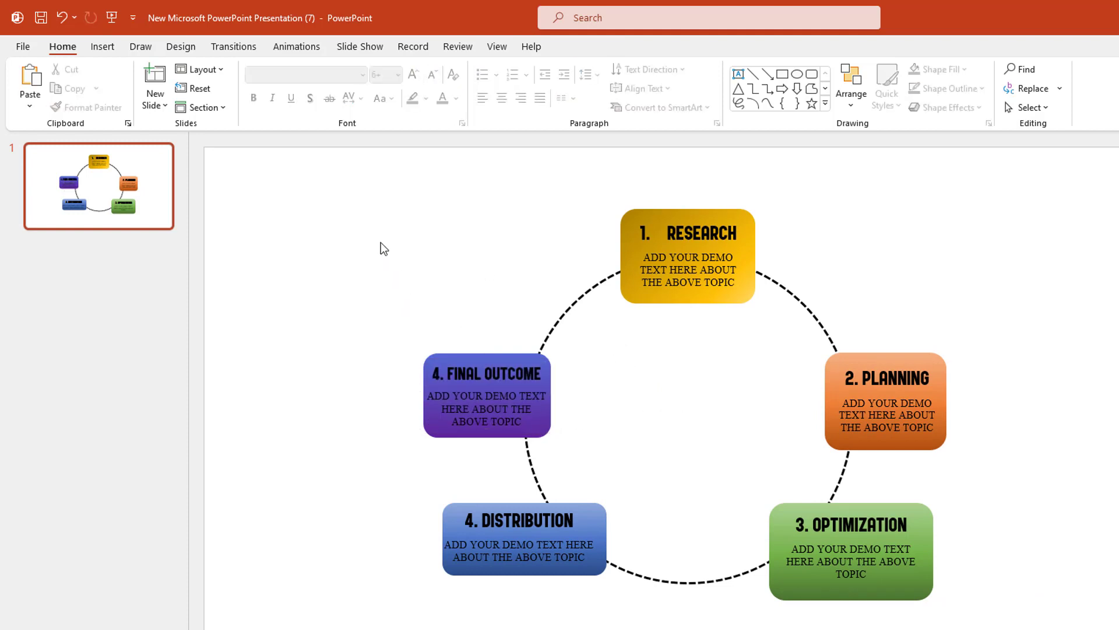
# Step: Draw a text box in the circle's centre for the SOCIAL MEDIA MARKETING LIFECYCLE title
pyautogui.click(103, 47)
pyautogui.click(244, 109)
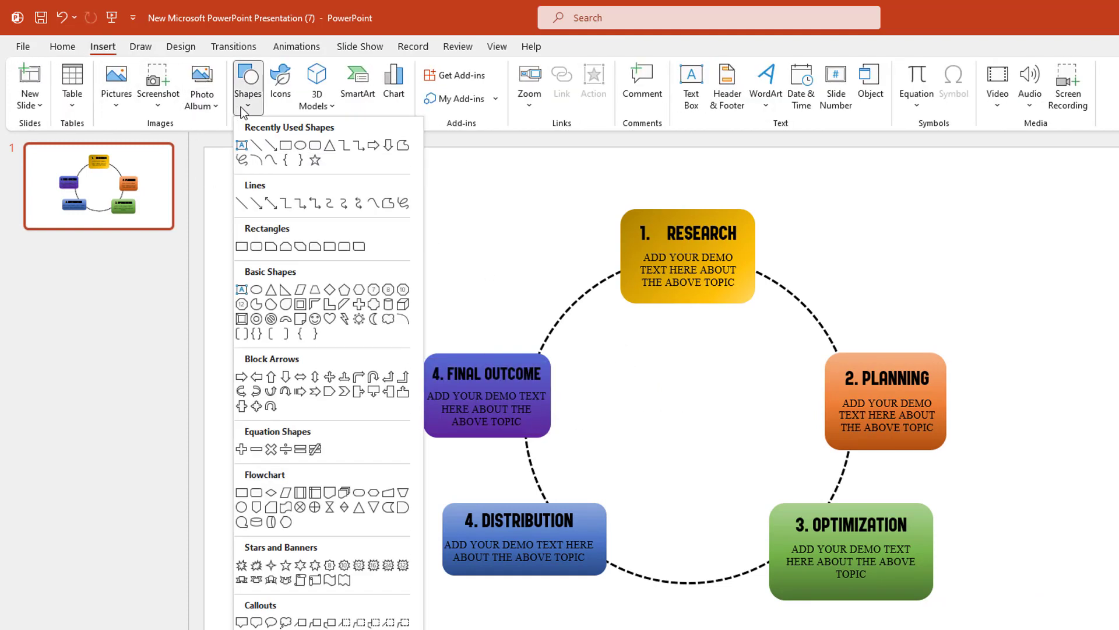
pyautogui.click(241, 145)
pyautogui.moveTo(607, 392); pyautogui.dragTo(773, 523)
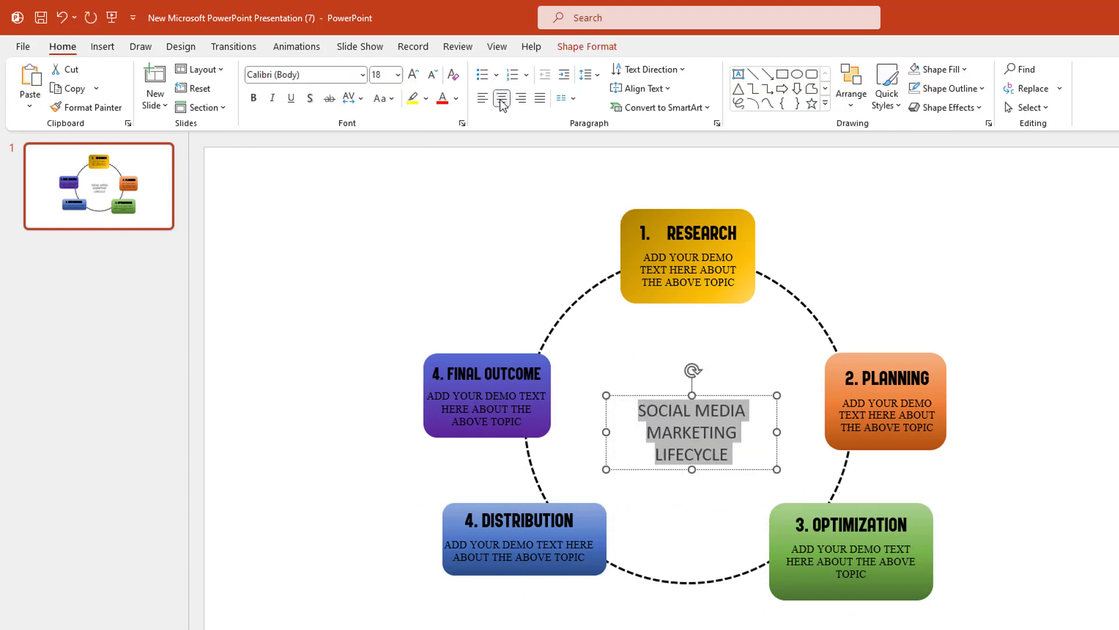
# Step: Set the title in Anton at a slightly larger size, then open the Stock Images icons
pyautogui.click(334, 75)
pyautogui.write('Anton')
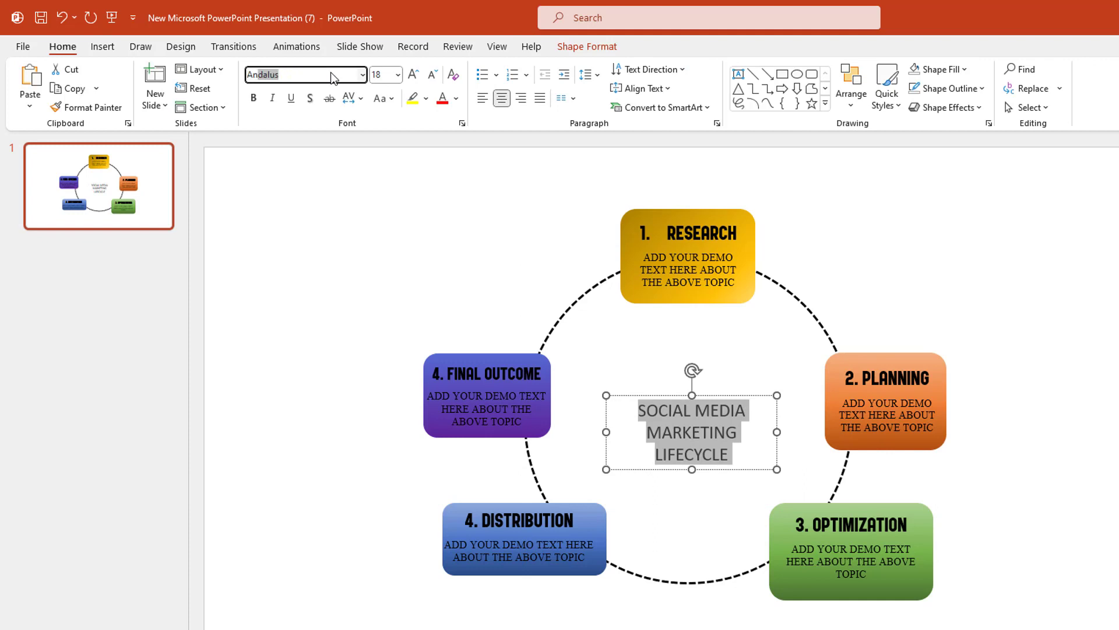
pyautogui.press('Return')
pyautogui.click(413, 75)
pyautogui.click(412, 74)
pyautogui.click(412, 75)
pyautogui.click(413, 75)
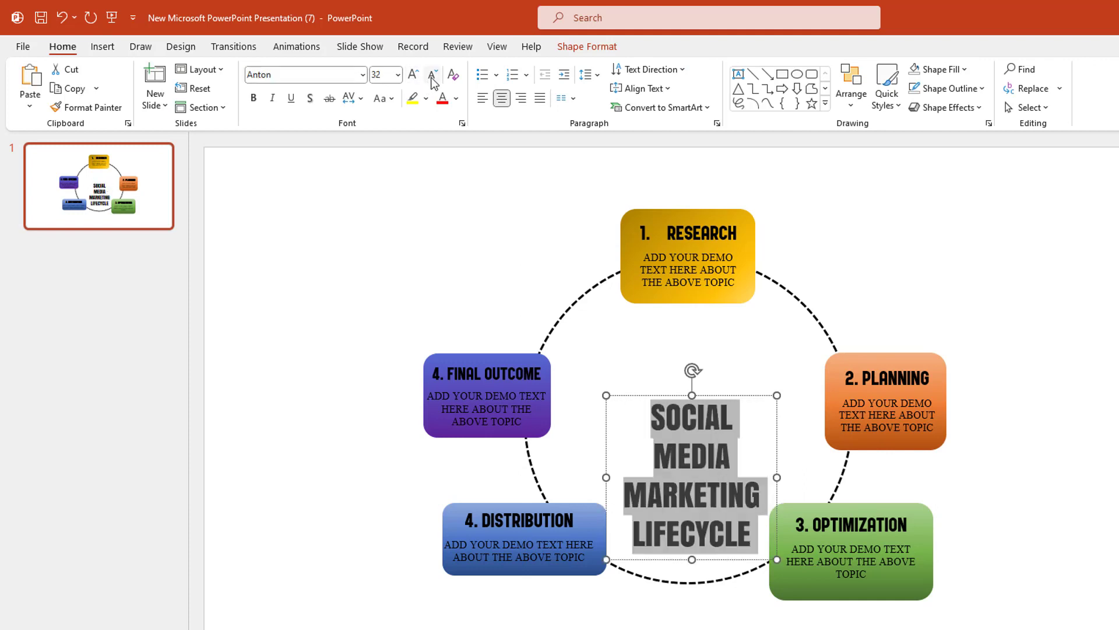
pyautogui.click(432, 75)
pyautogui.click(712, 362)
pyautogui.click(103, 46)
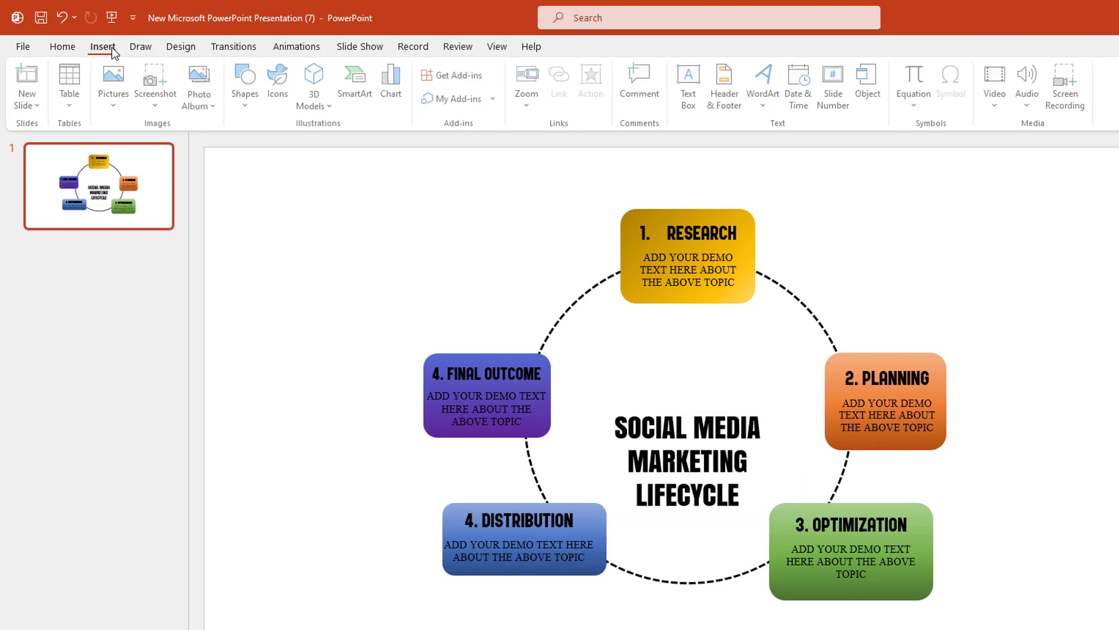
pyautogui.click(281, 84)
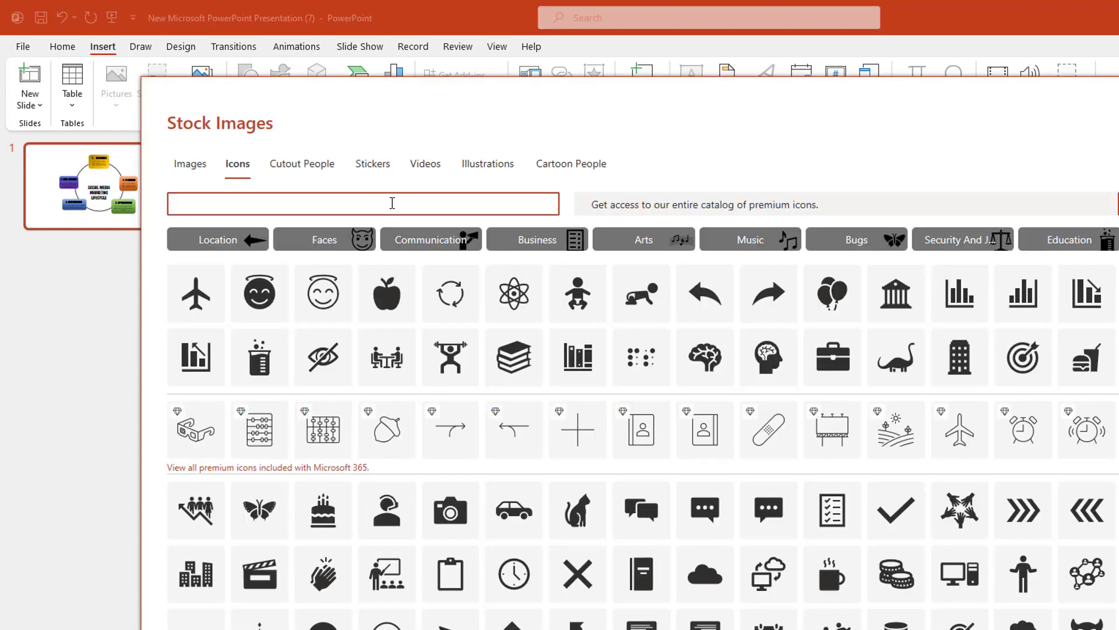
# Step: Insert a 'social media' network icon above the title, enlarge it to 1.2 inches and colour it green
pyautogui.write('socila media')
pyautogui.press('Return')
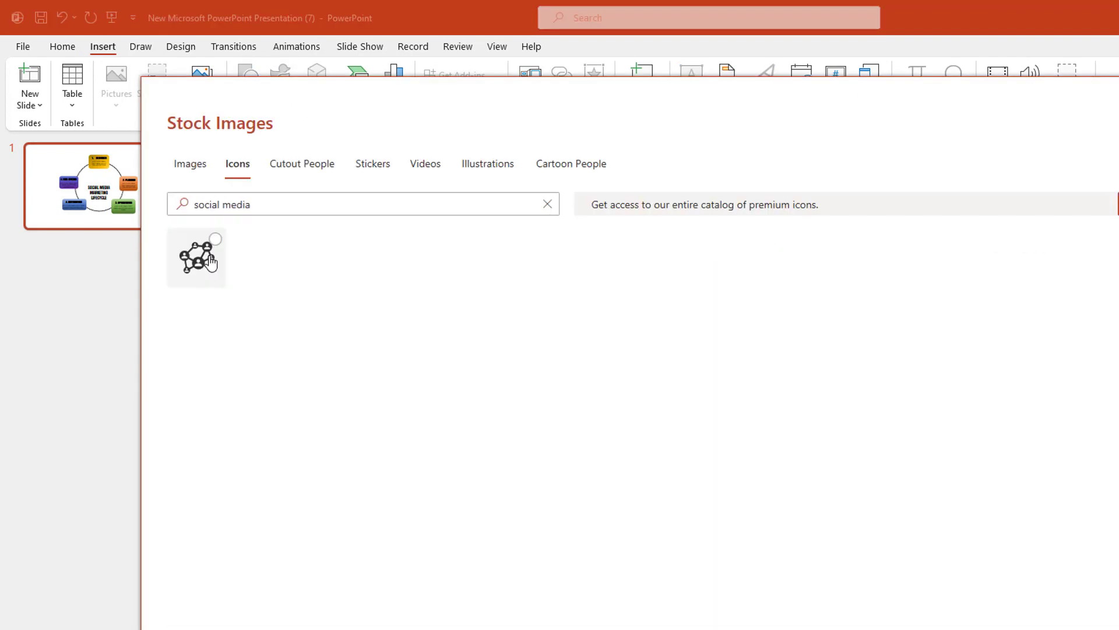
pyautogui.click(1077, 621)
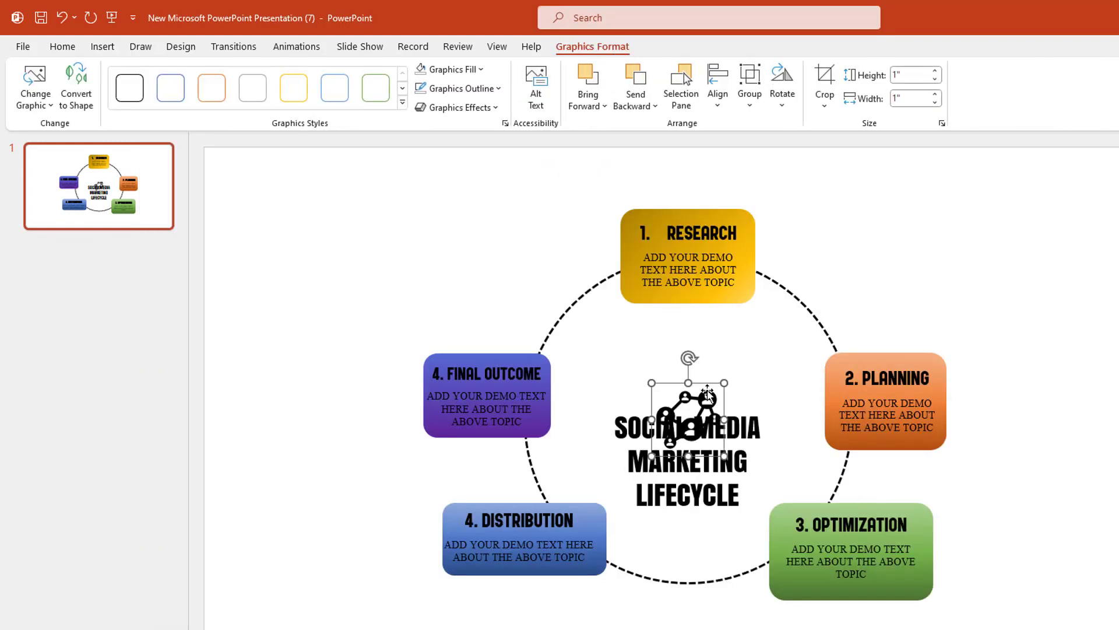
pyautogui.moveTo(722, 326); pyautogui.dragTo(736, 312)
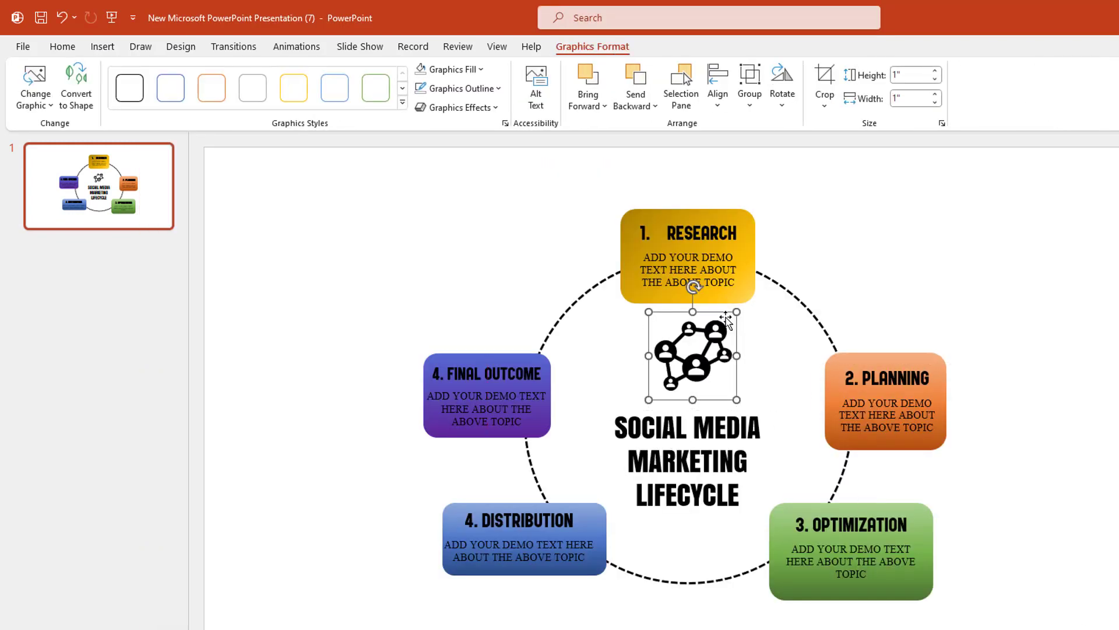
pyautogui.click(449, 69)
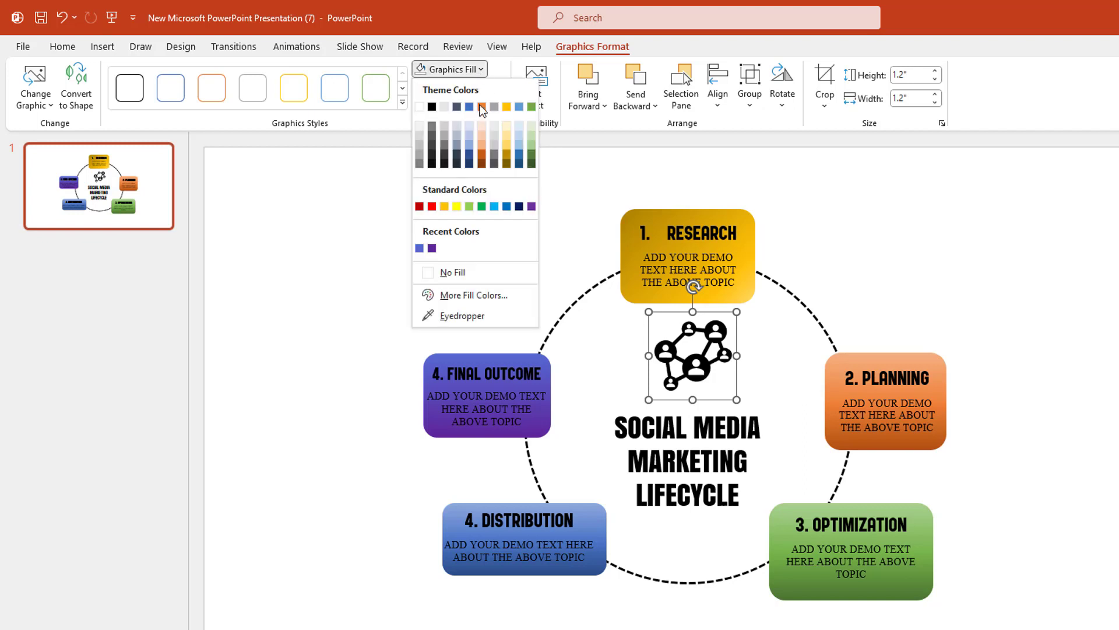
pyautogui.click(482, 206)
pyautogui.click(1009, 370)
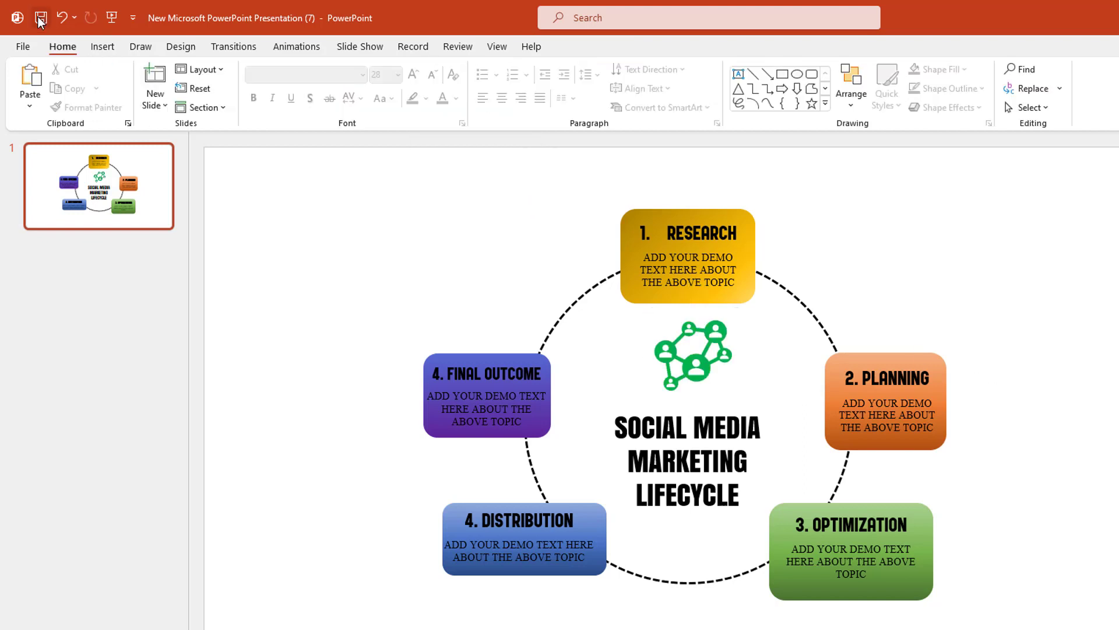
pyautogui.click(798, 302)
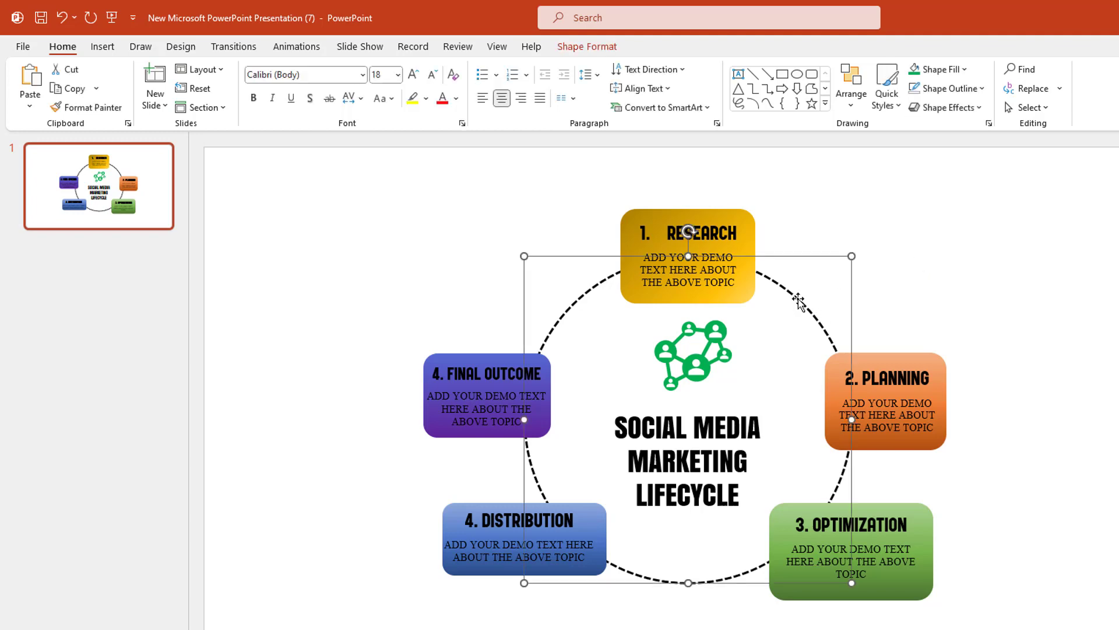
# Step: Apply a Wipe entrance with a chosen direction to the dashed circle, then select the Research box
pyautogui.click(281, 46)
pyautogui.click(435, 96)
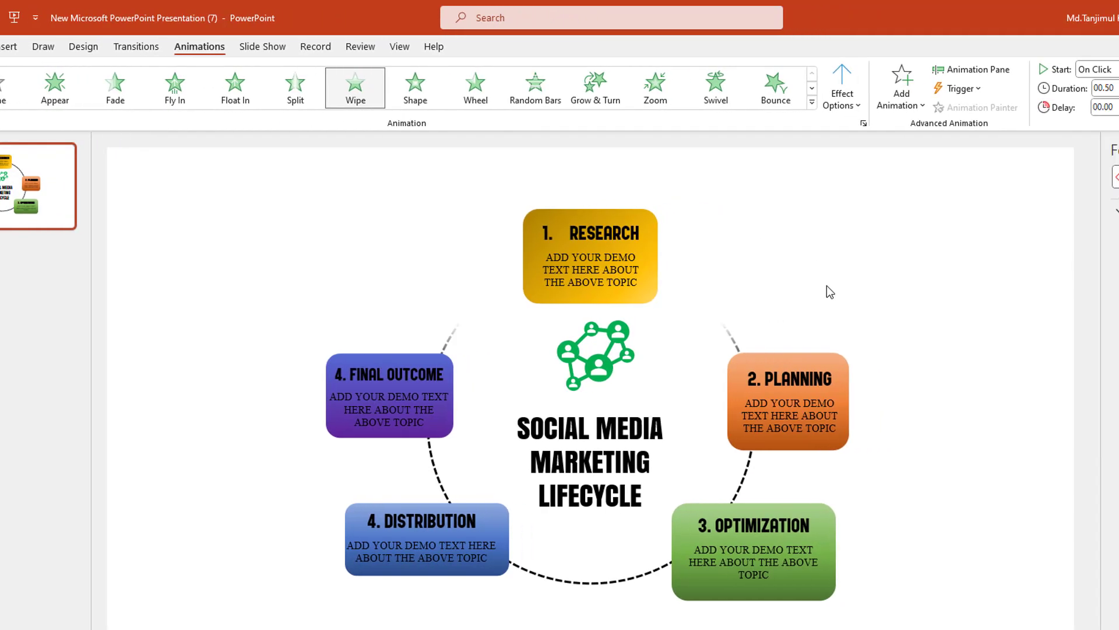
pyautogui.click(950, 106)
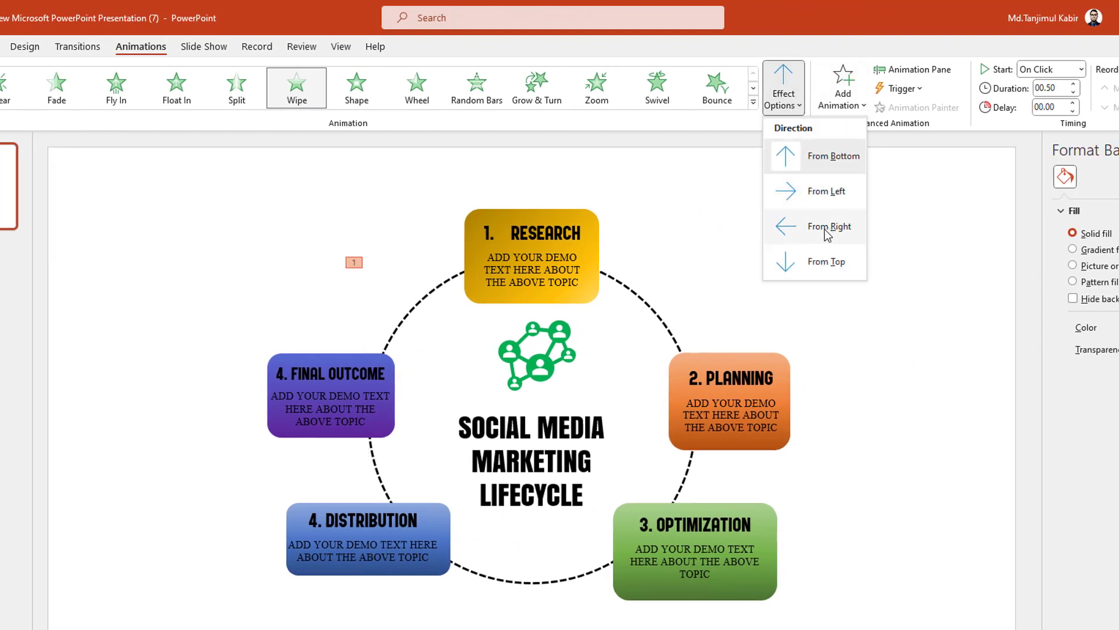
pyautogui.click(816, 261)
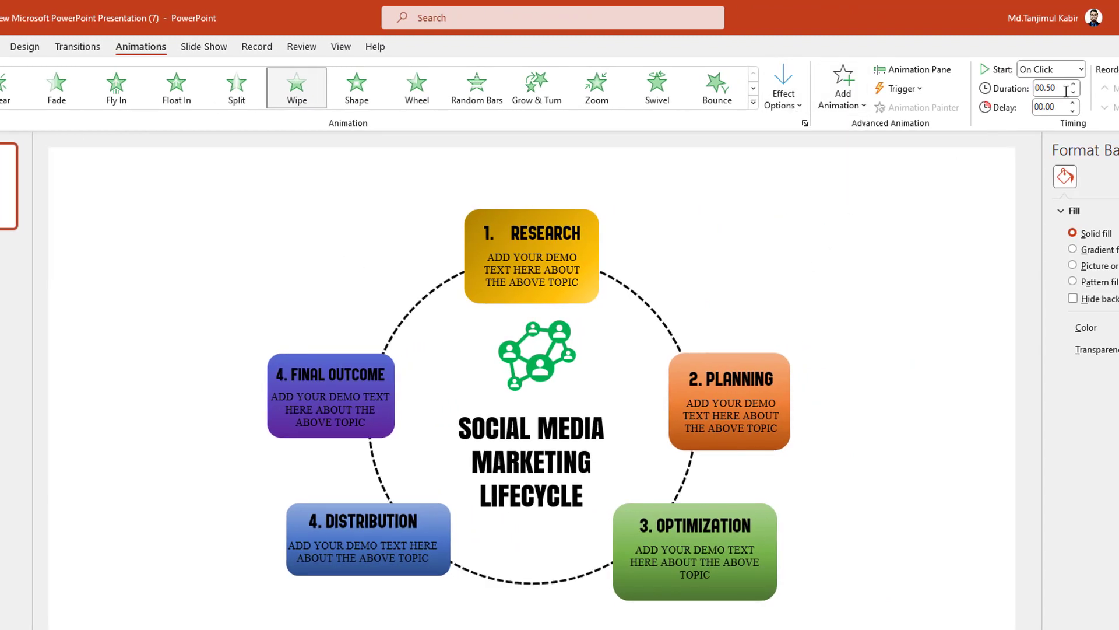
pyautogui.click(821, 237)
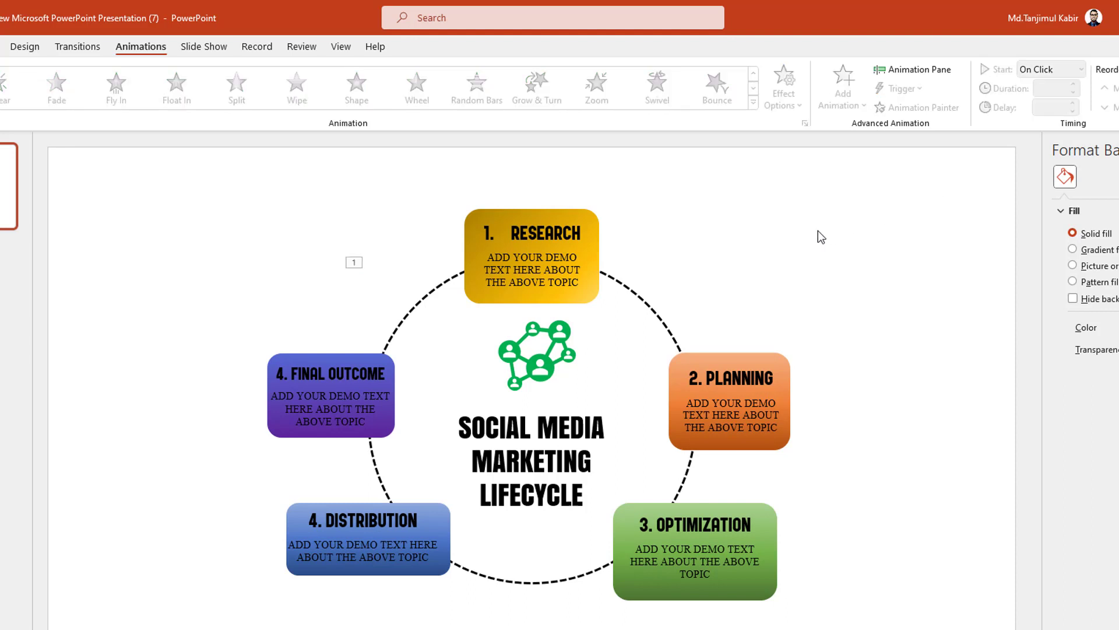
pyautogui.moveTo(415, 166); pyautogui.dragTo(632, 325)
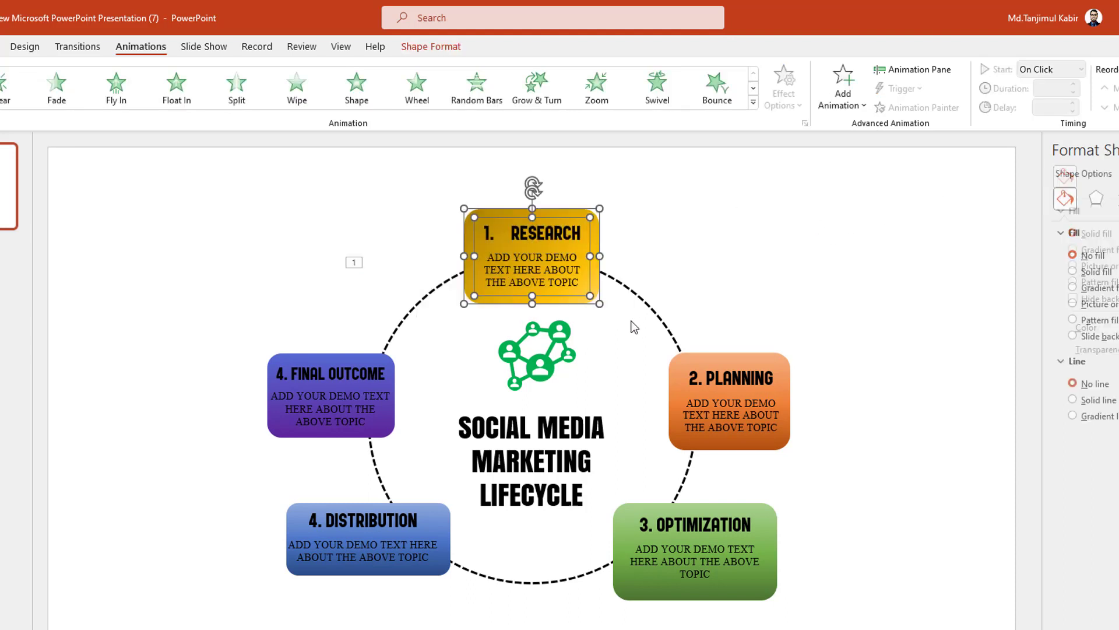
# Step: Give Research a 1-second Zoom entrance and Planning a 0.75-second Zoom entrance
pyautogui.click(597, 88)
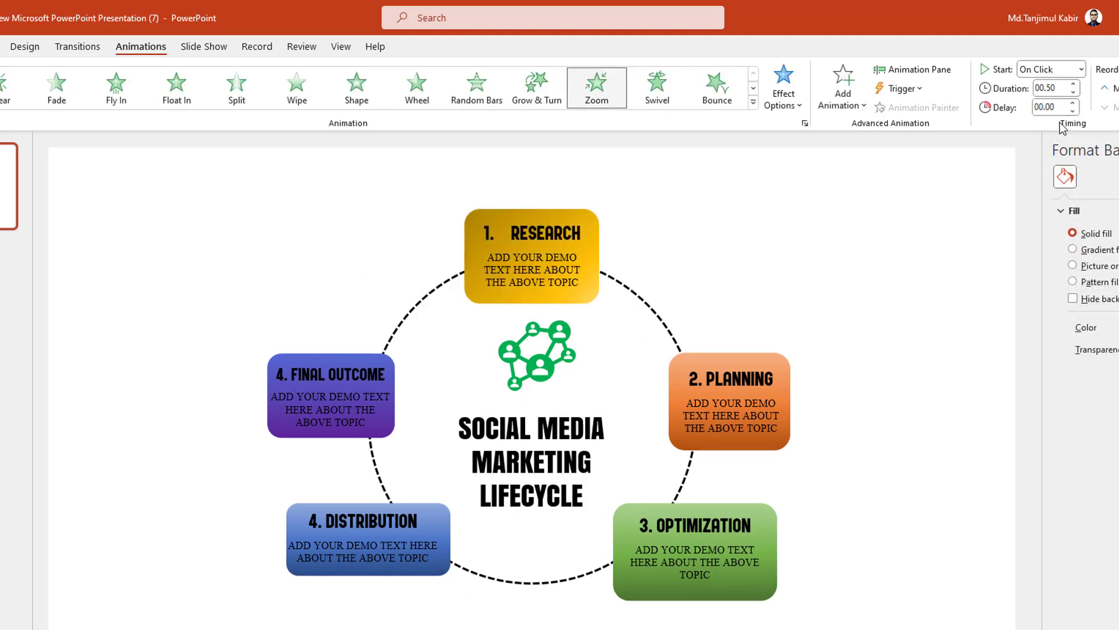
pyautogui.click(1077, 85)
pyautogui.click(1076, 86)
pyautogui.click(857, 200)
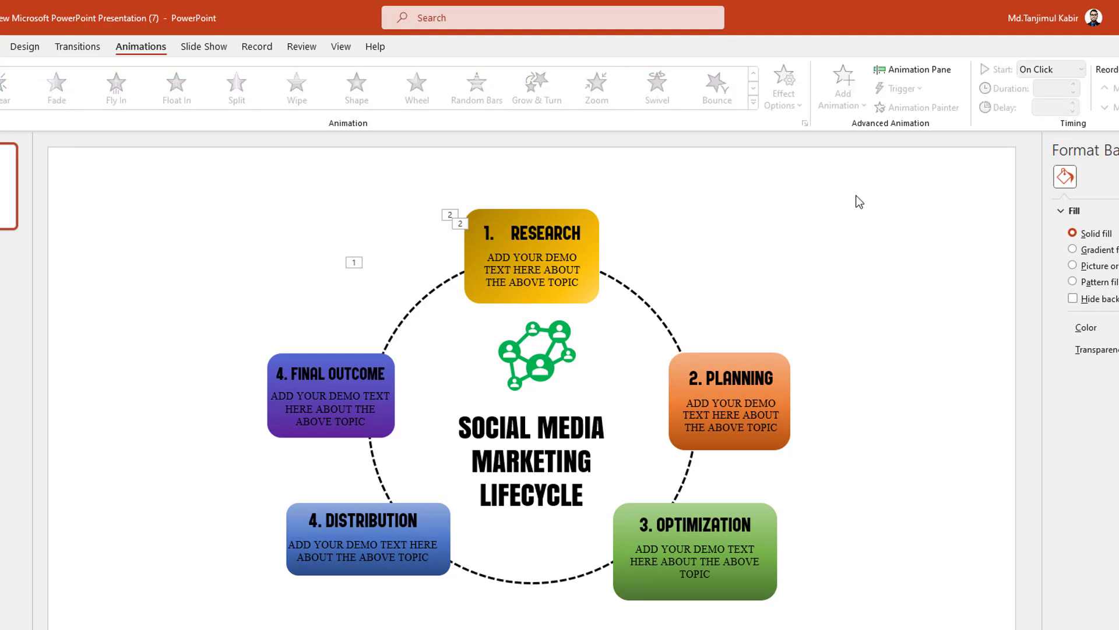
pyautogui.moveTo(656, 291); pyautogui.dragTo(859, 474)
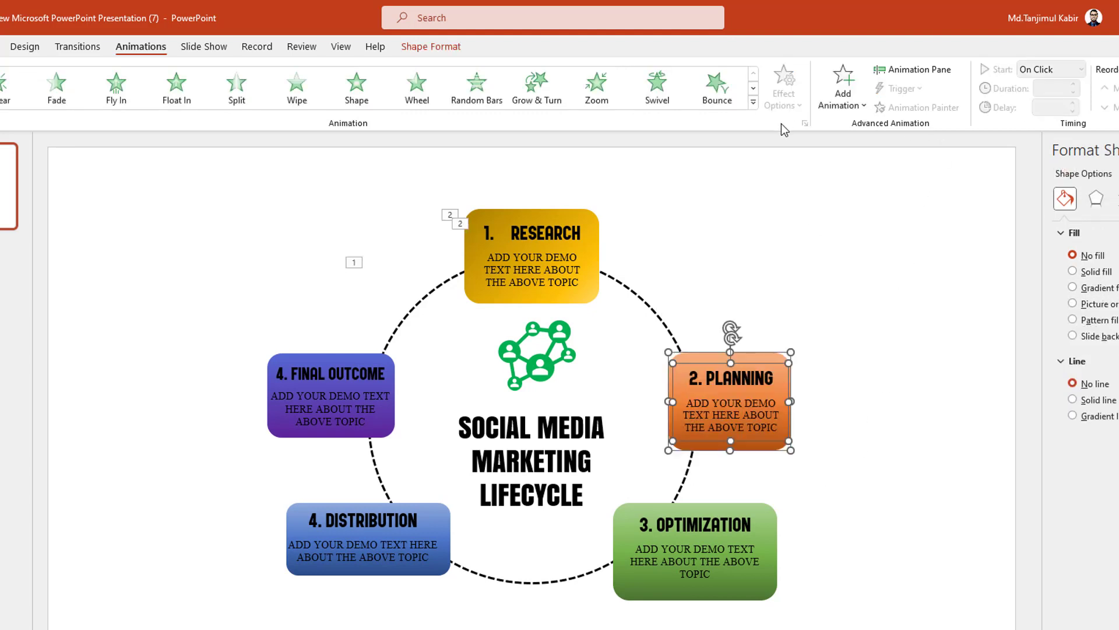
pyautogui.click(597, 88)
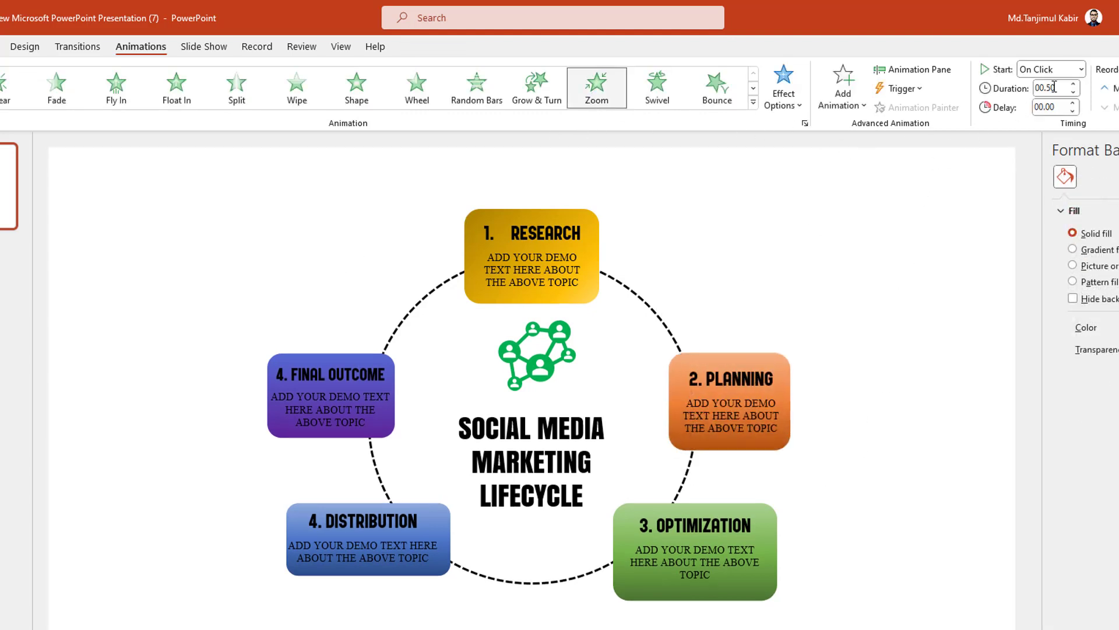
pyautogui.click(1077, 84)
# Step: Make Optimization and Distribution fly in from the right, and give Final Outcome a Zoom entrance
pyautogui.moveTo(872, 626); pyautogui.dragTo(566, 487)
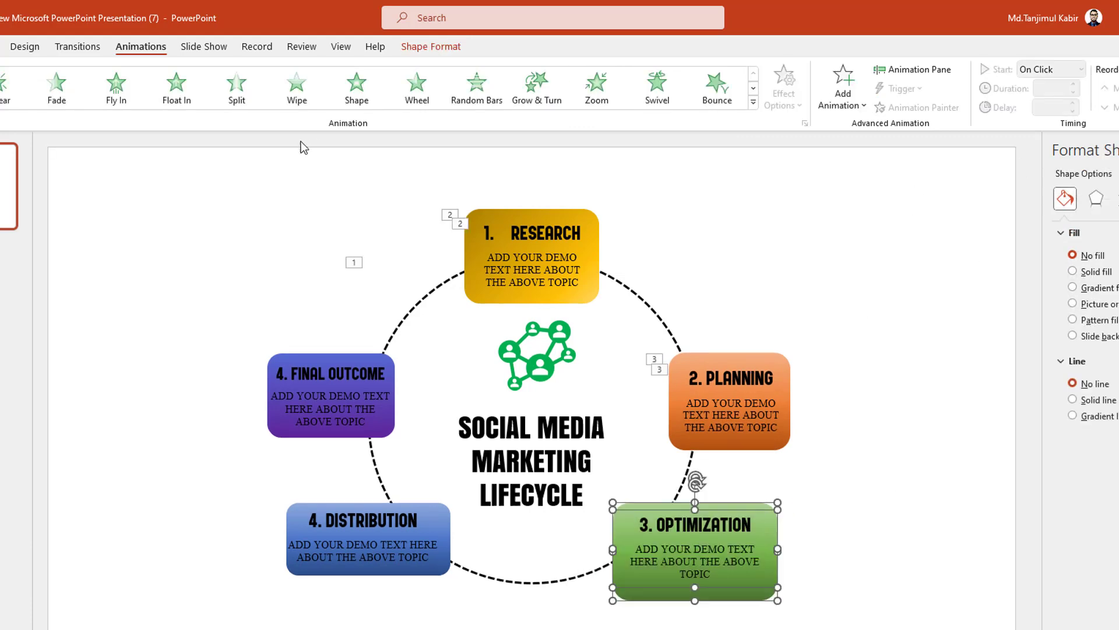
pyautogui.click(116, 88)
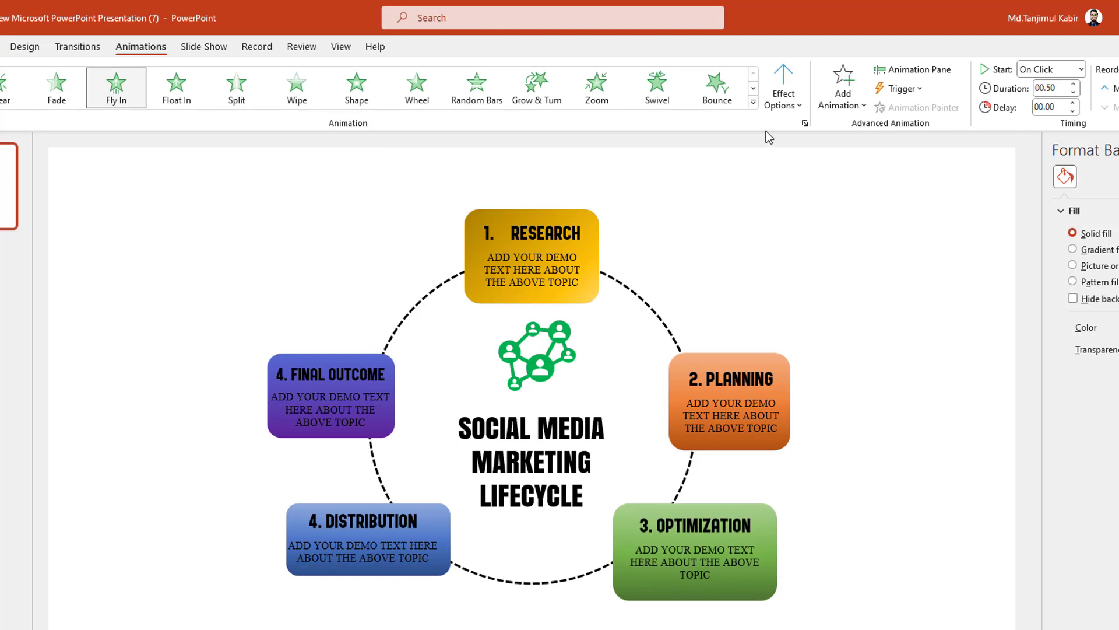
pyautogui.click(790, 106)
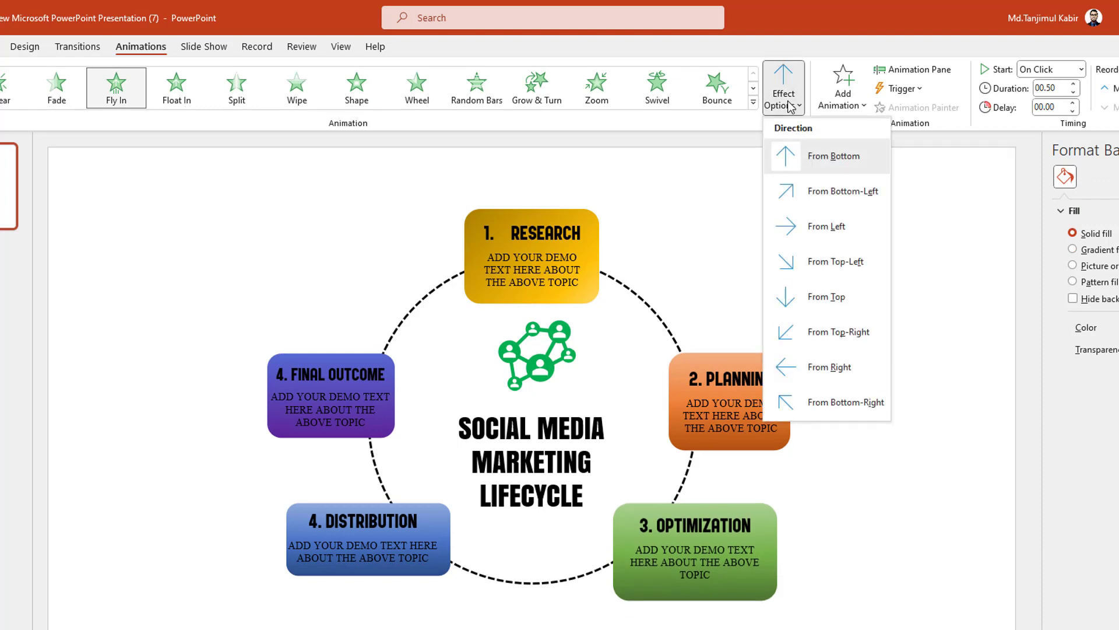
pyautogui.click(841, 366)
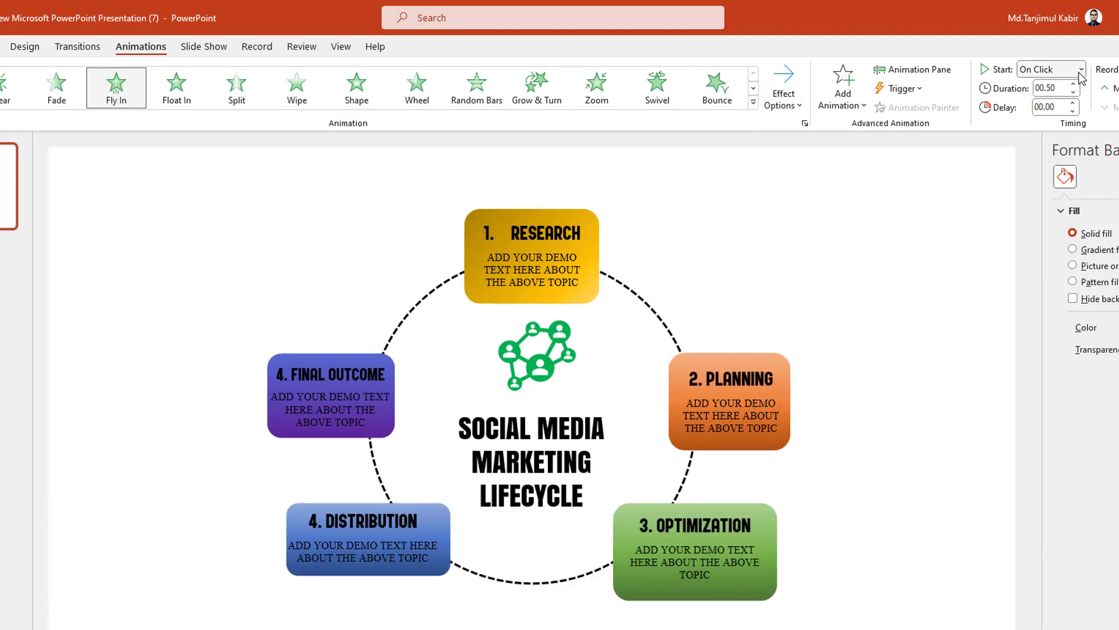
pyautogui.moveTo(492, 624); pyautogui.dragTo(244, 465)
pyautogui.click(116, 88)
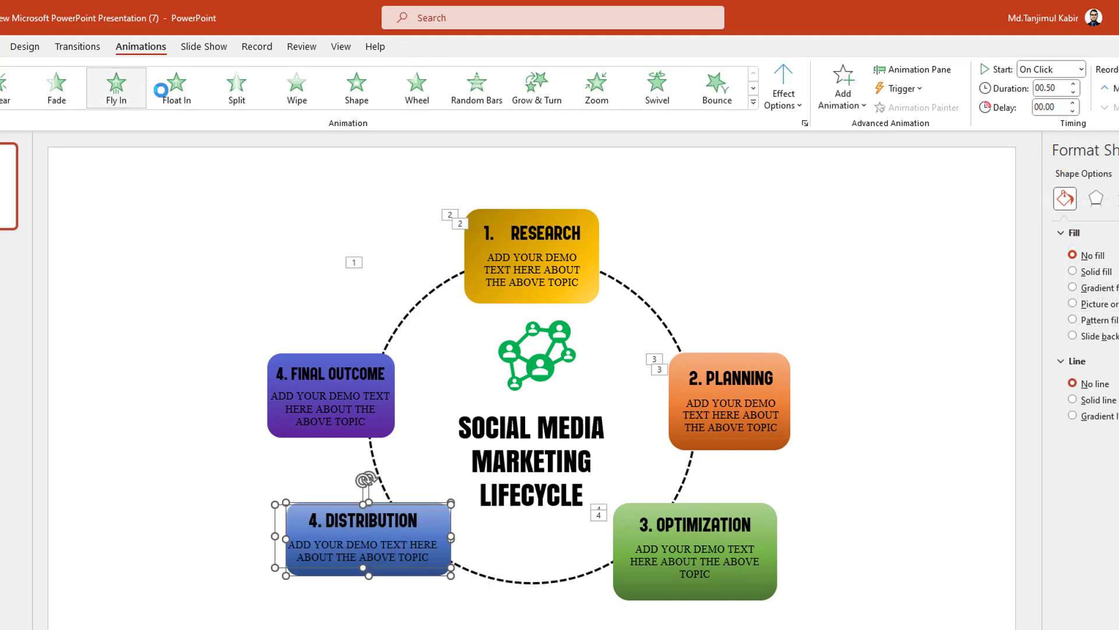
pyautogui.click(783, 94)
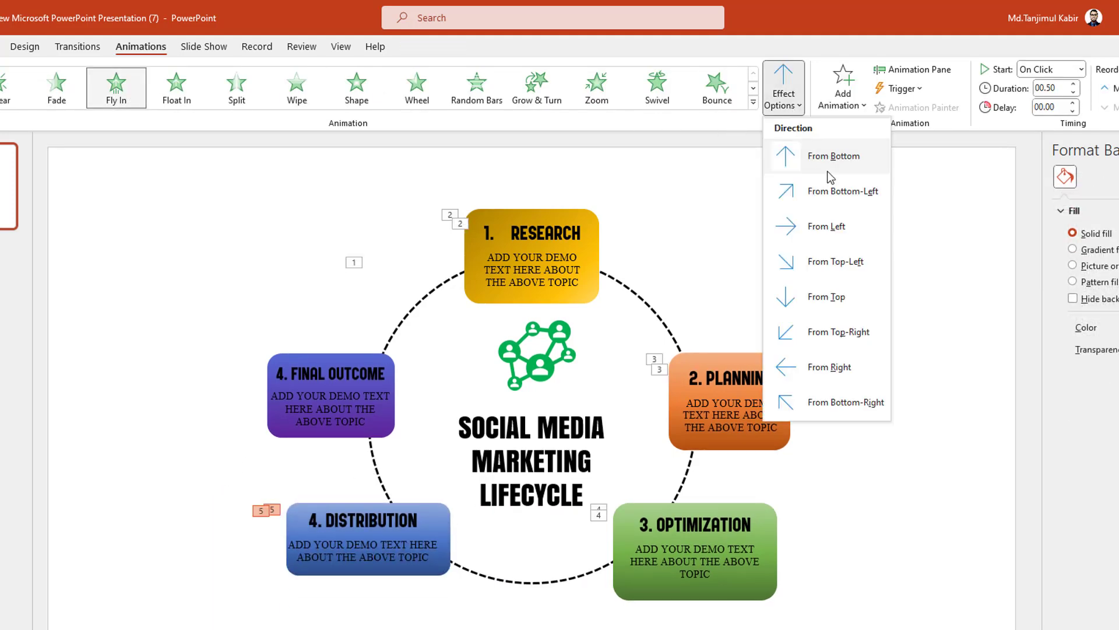
pyautogui.click(839, 367)
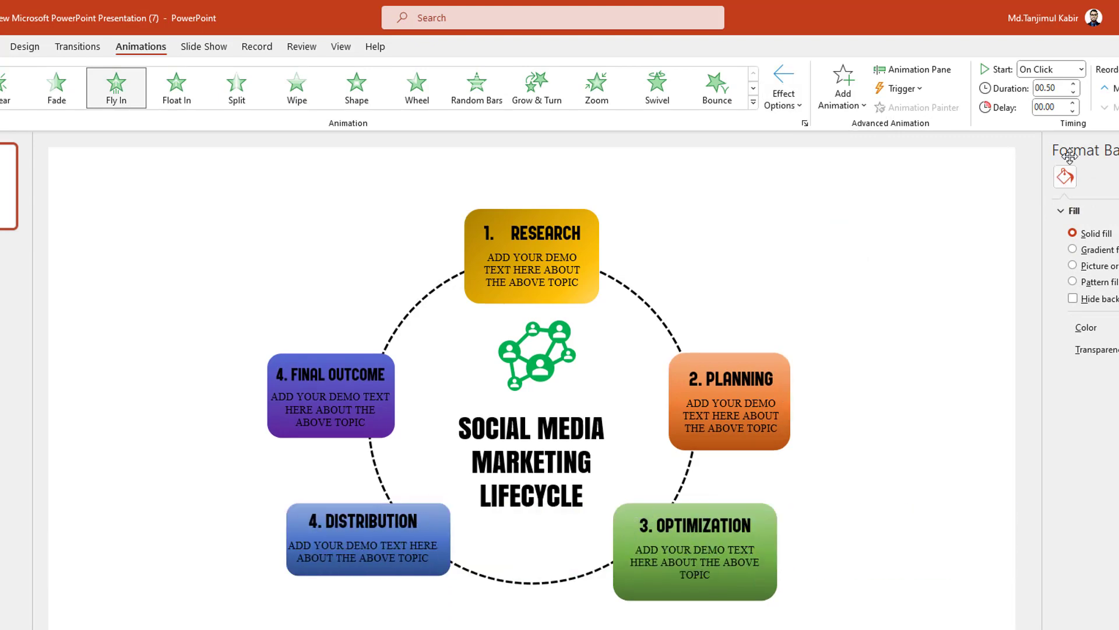
pyautogui.moveTo(228, 279); pyautogui.dragTo(422, 459)
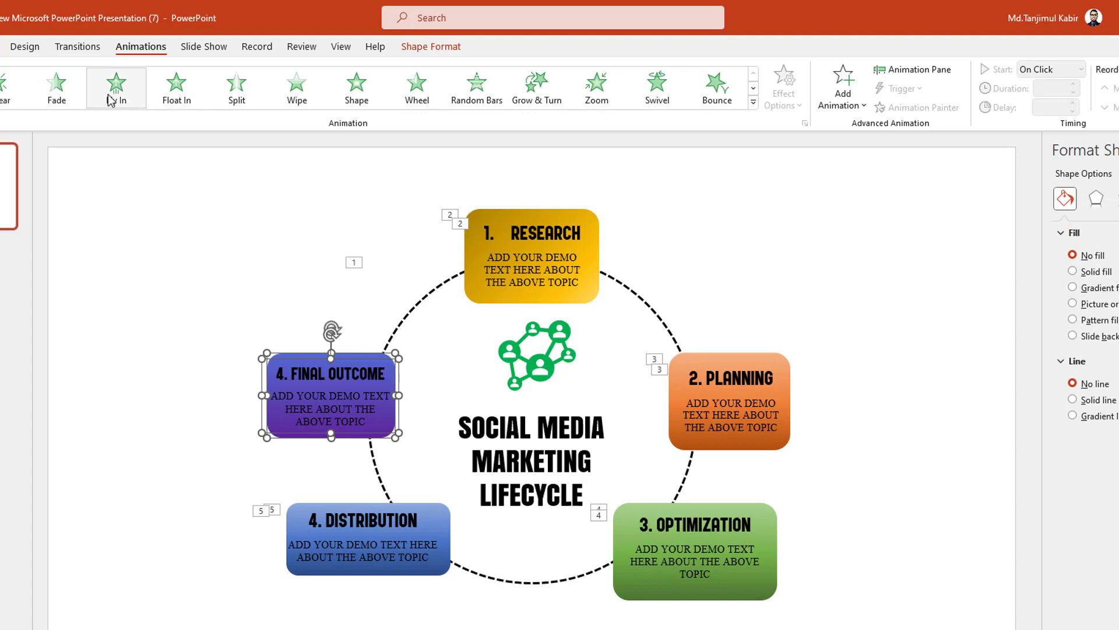
pyautogui.click(596, 86)
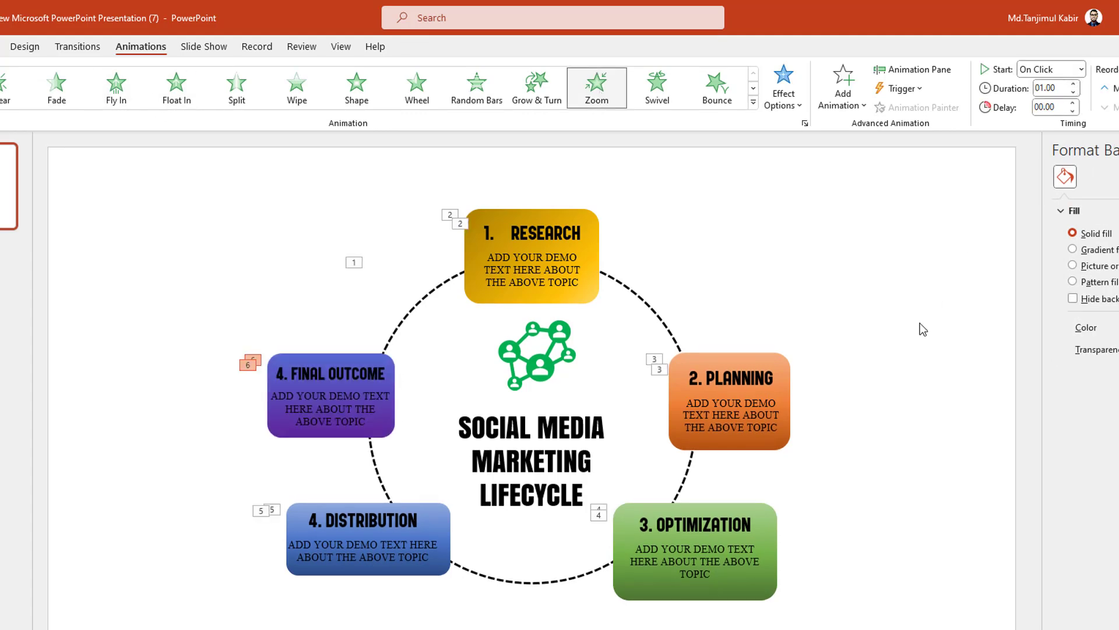